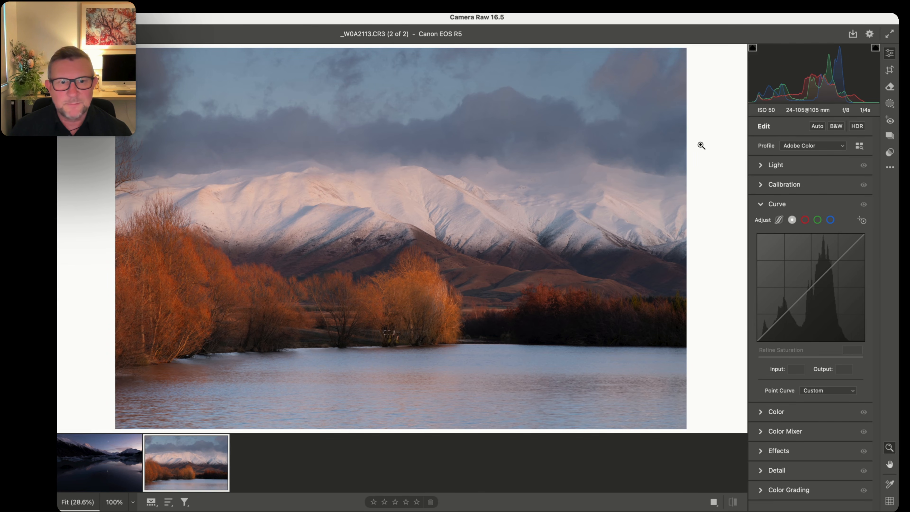
Step: Switch to the twilight lake photo _W0A1998.CR3 and collapse its Curve settings
left_click(113, 463)
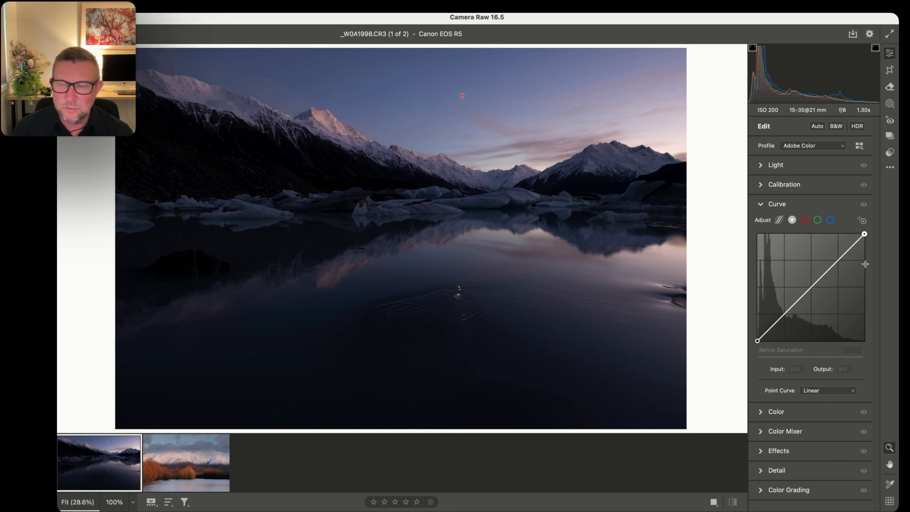
left_click(760, 205)
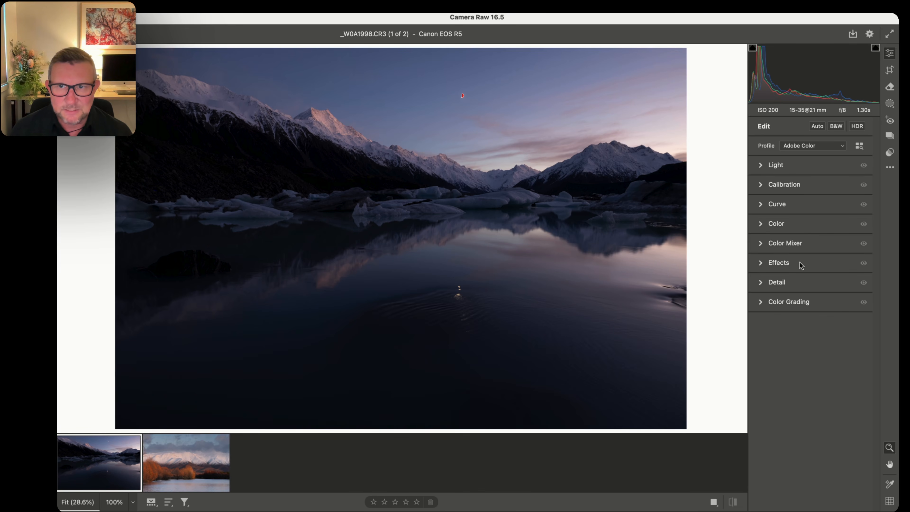
Step: Try placing Detail above Color/B&W Mixer in the edit panel order, return it below Effects, and confirm the order
right_click(815, 220)
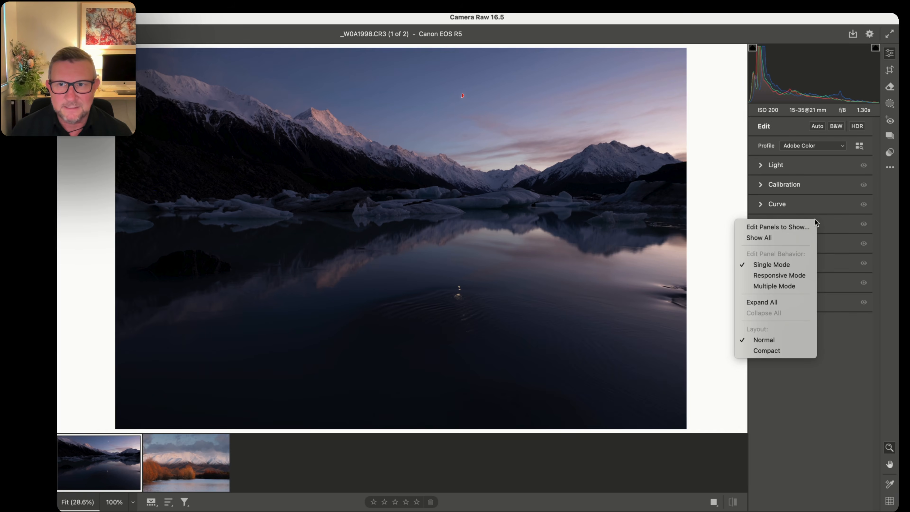
left_click(782, 227)
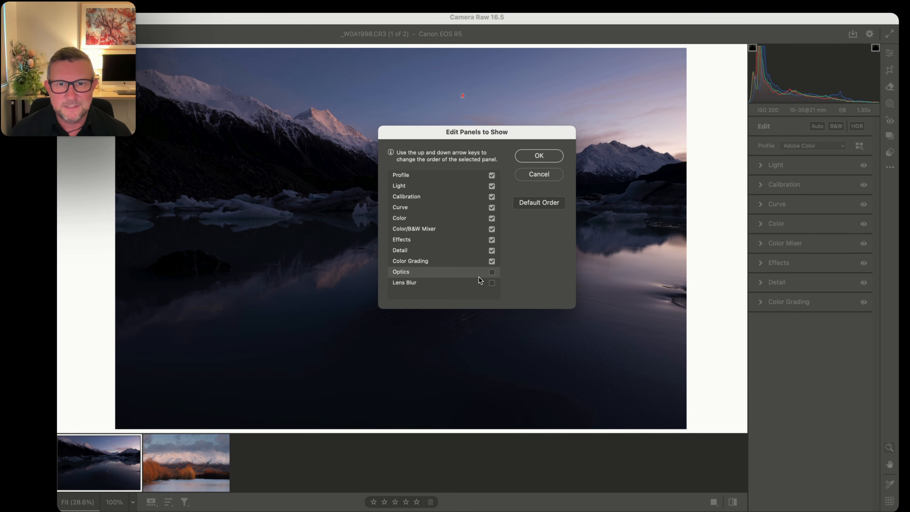
left_click(425, 262)
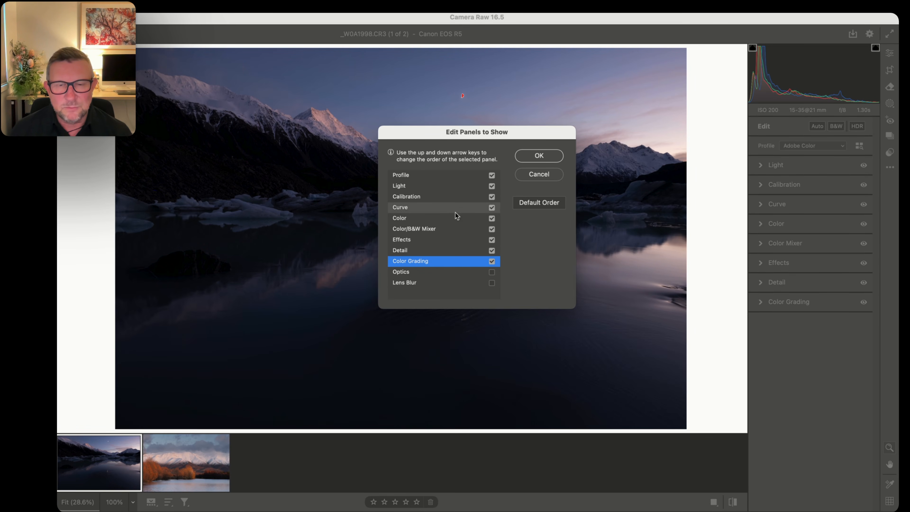
left_click(433, 251)
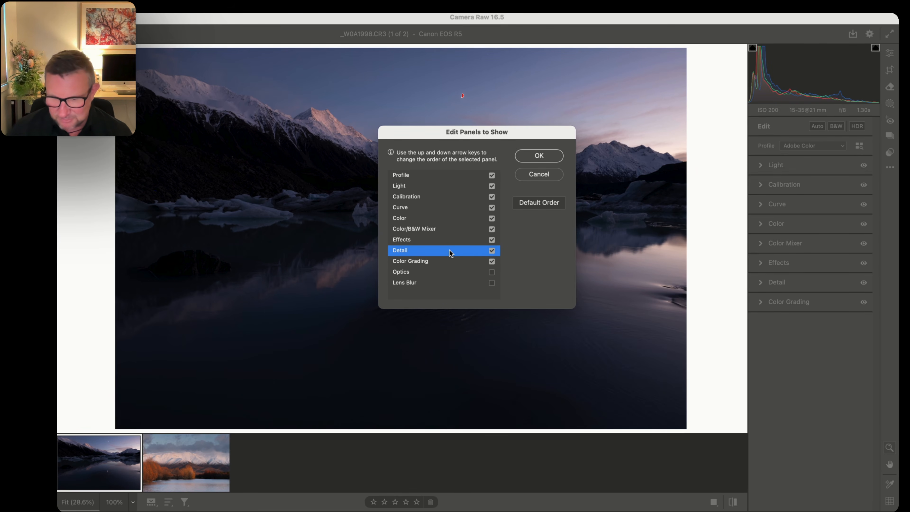
key("Up")
key("Up")
key("Up")
key("Down")
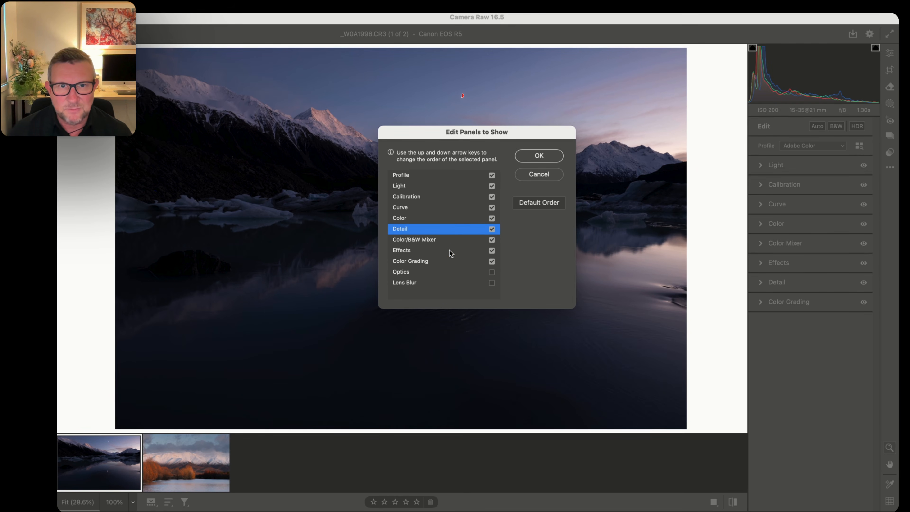
key("Down")
key("Down")
key("Up")
key("Down")
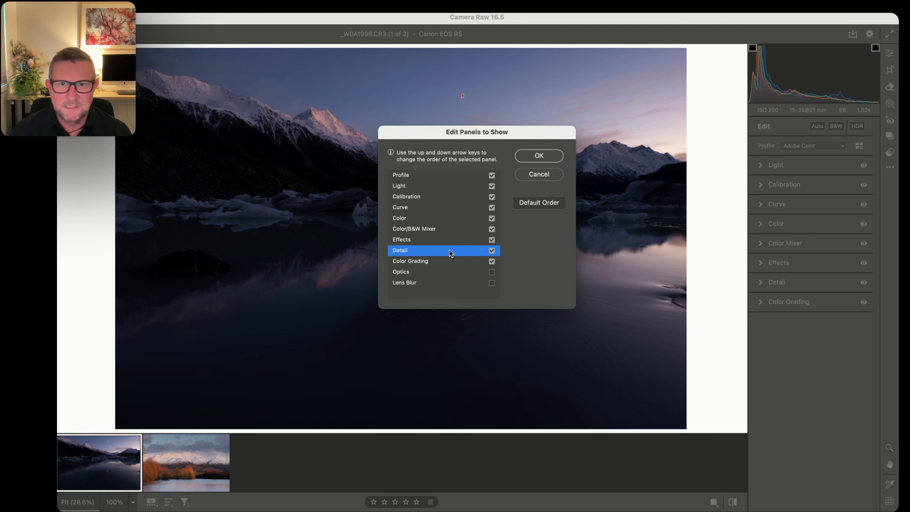
left_click(530, 156)
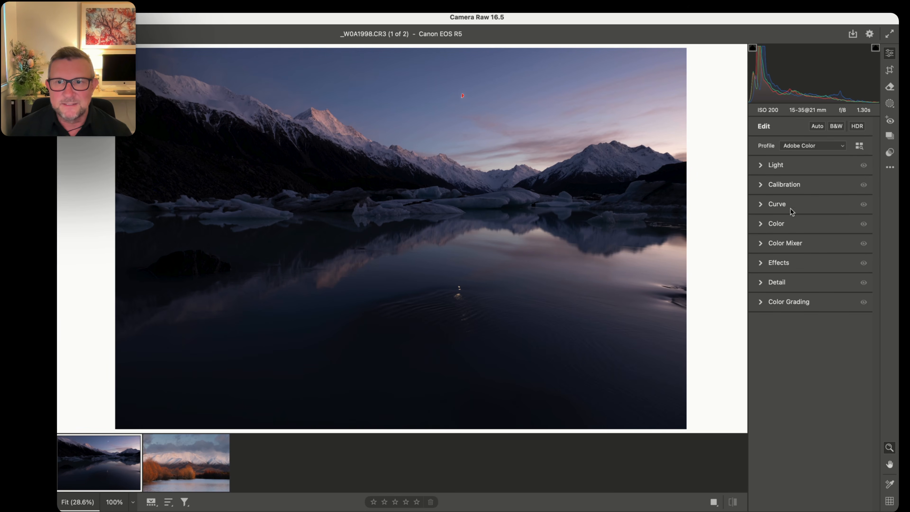
Step: Expand the Light settings, try Blacks at -41 with shadow clipping highlighted, and reset Blacks to 0
left_click(787, 167)
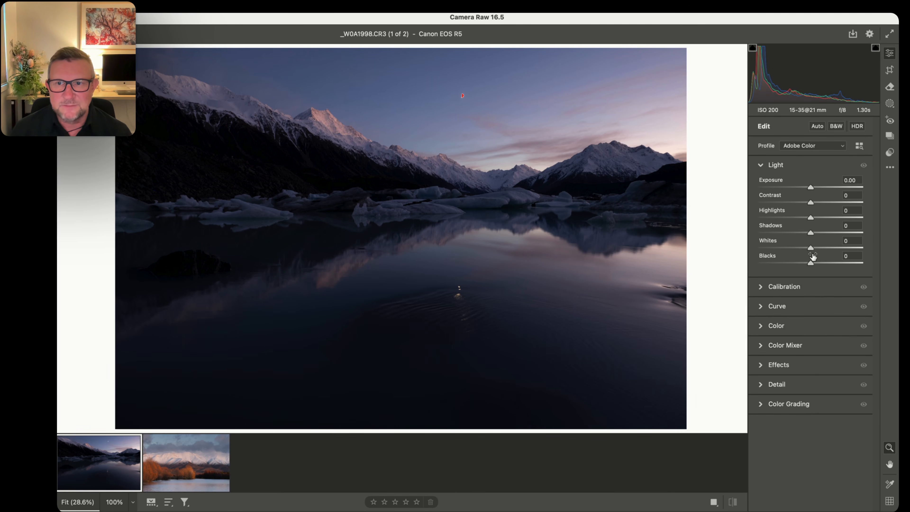
key("u")
left_click_drag(811, 262, 791, 264)
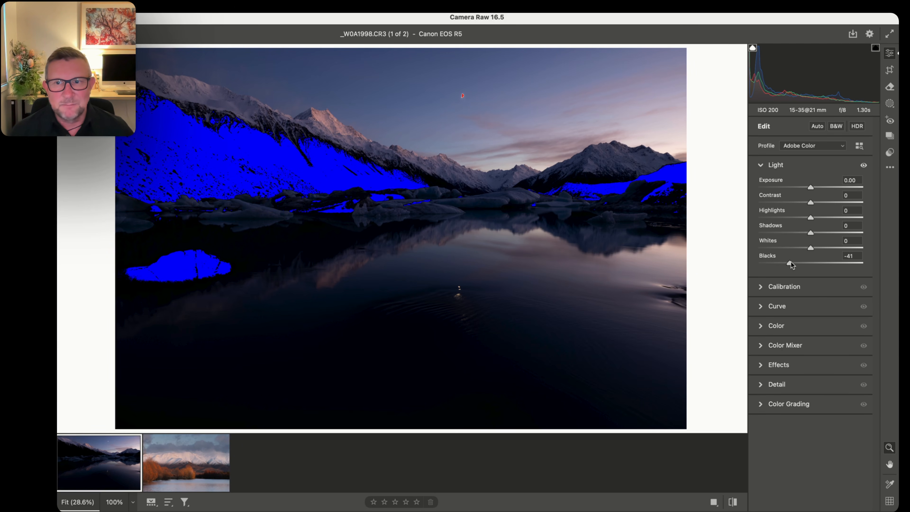
double_click(791, 263)
key("u")
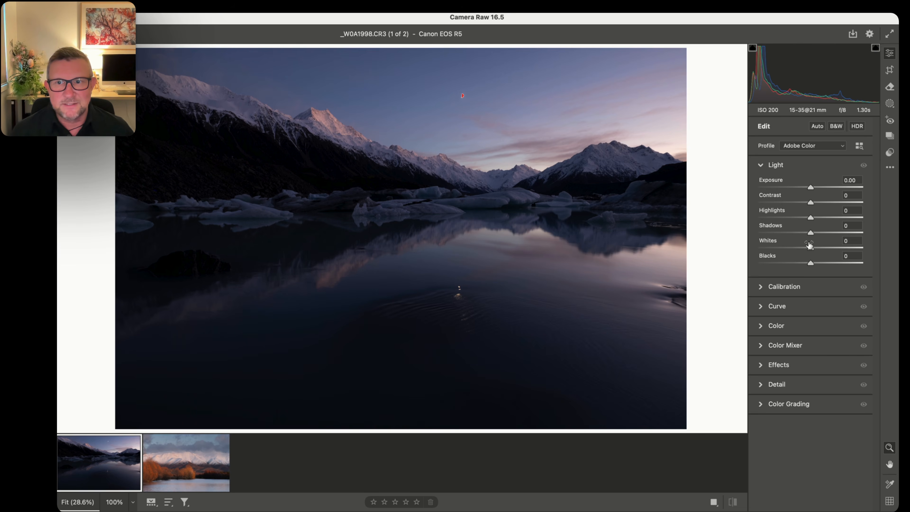
Step: Try Exposure at +1.25 and Whites at +91 to test highlight clipping, and reset both to zero
mouse_move(811, 187)
left_mouse_down()
mouse_move(836, 188)
mouse_move(824, 187)
left_mouse_up()
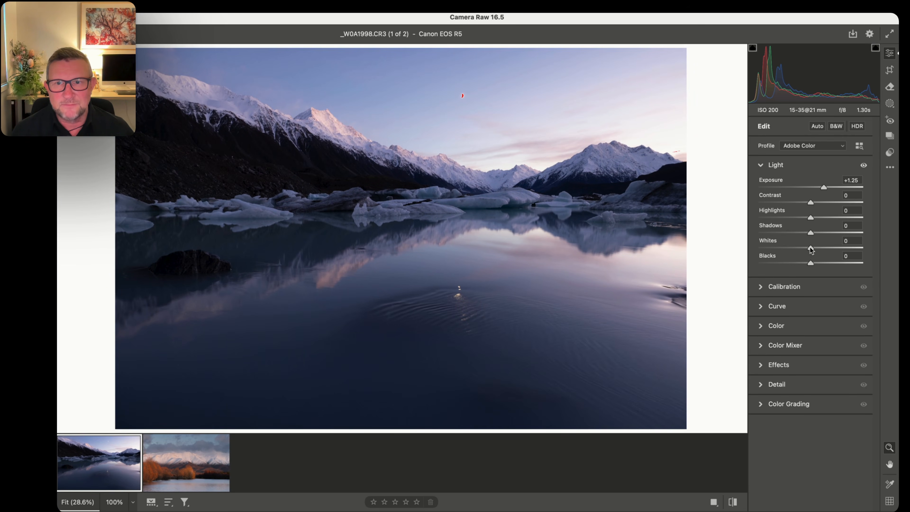
left_click_drag(811, 248, 860, 249)
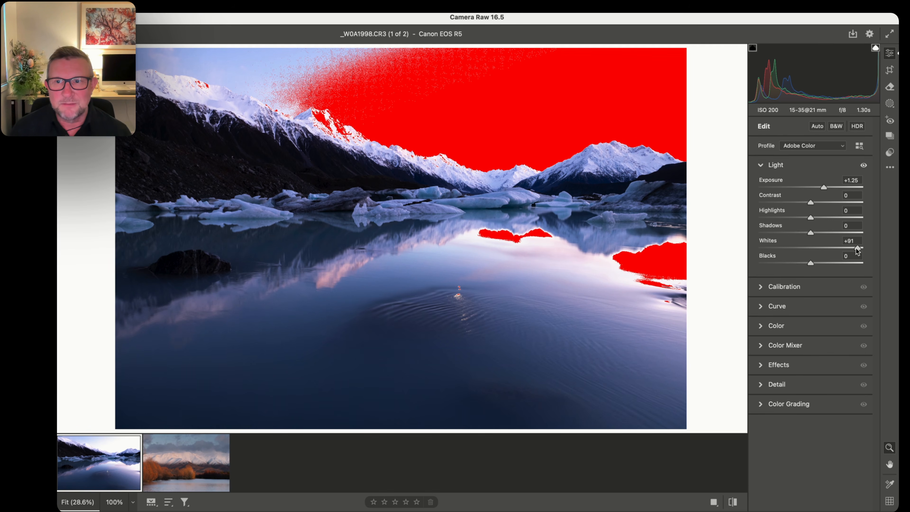
double_click(857, 248)
double_click(824, 187)
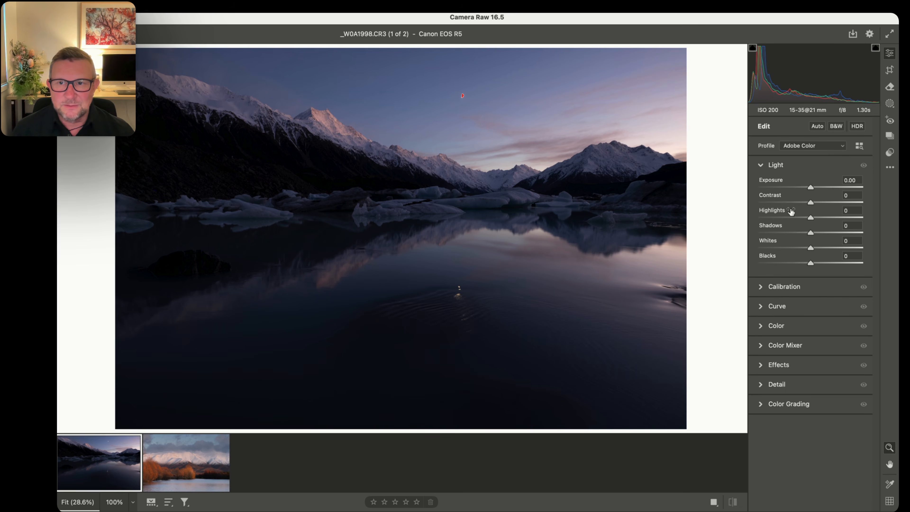
Step: Set Highlights and Shadows to their automatic values, -82 and +54
mouse_move(795, 225)
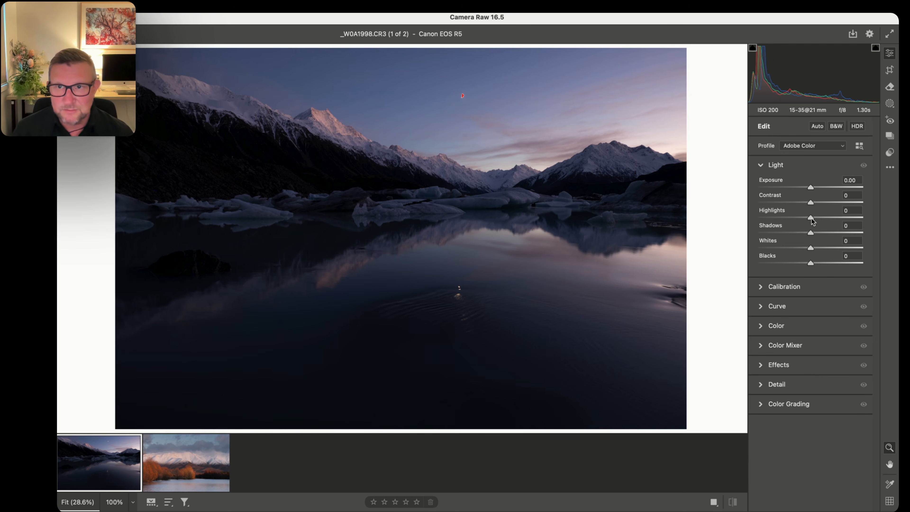
key("shift")
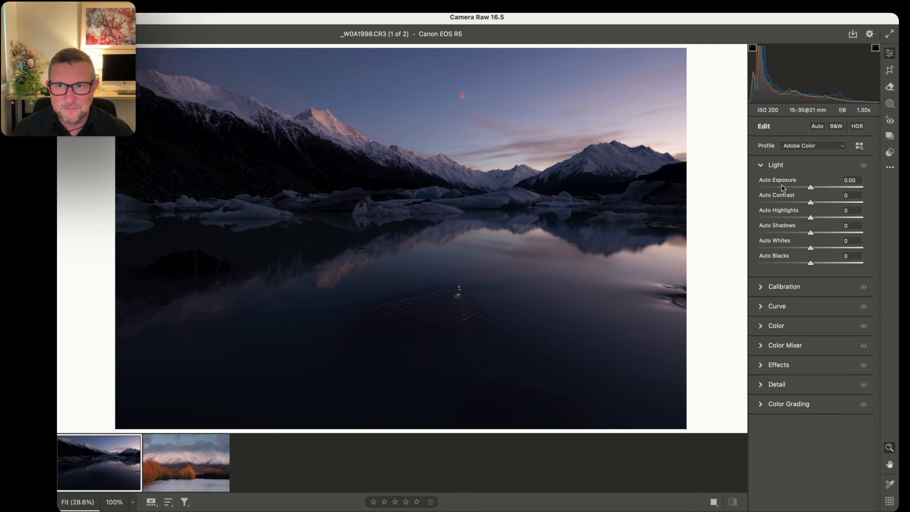
double_click(811, 218, "shift")
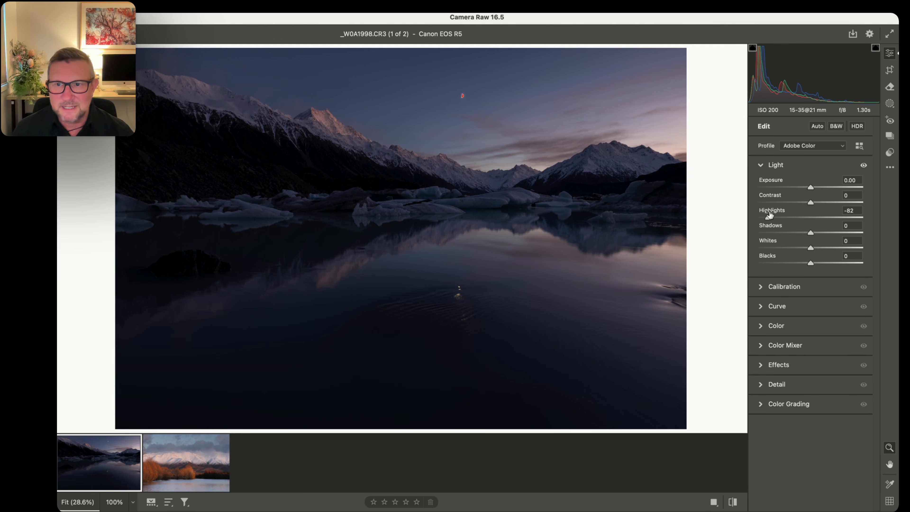
key("shift")
double_click(811, 233, "shift")
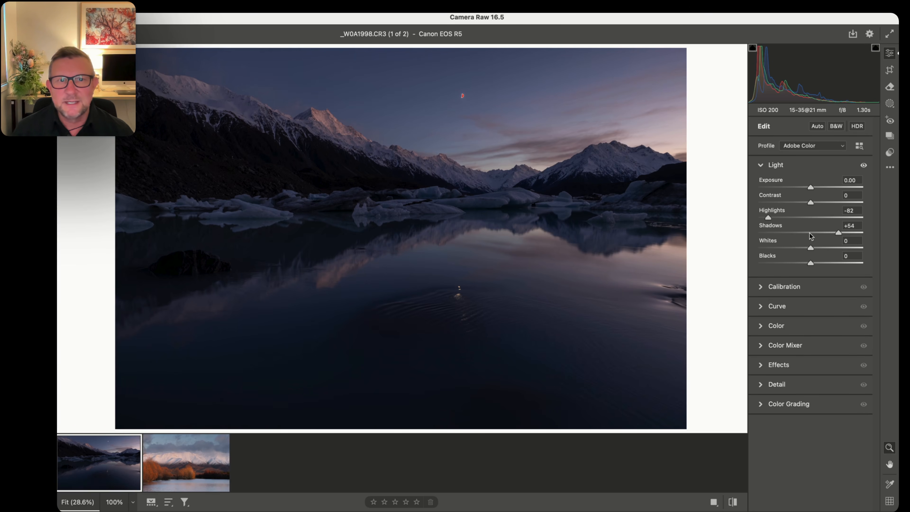
Step: Fine-tune Highlights to -44 and raise Whites to +35
left_click_drag(768, 216, 789, 218)
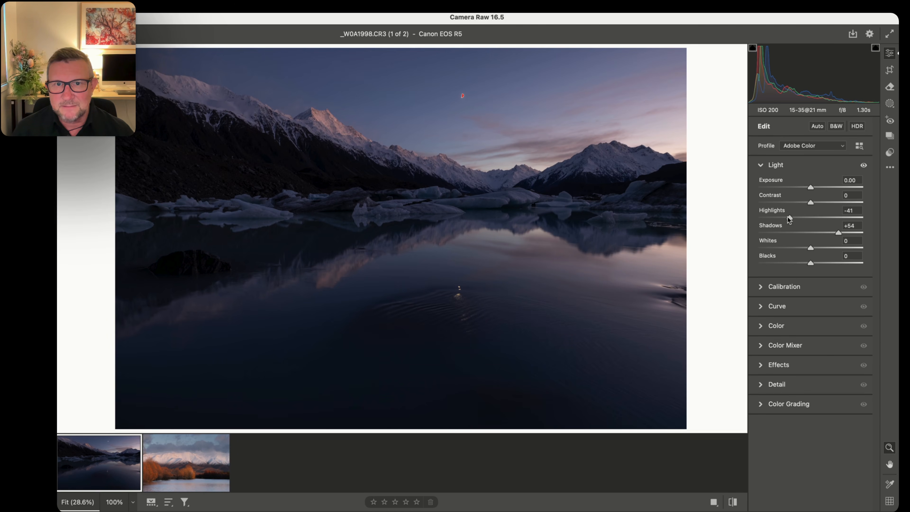
left_click_drag(790, 218, 787, 218)
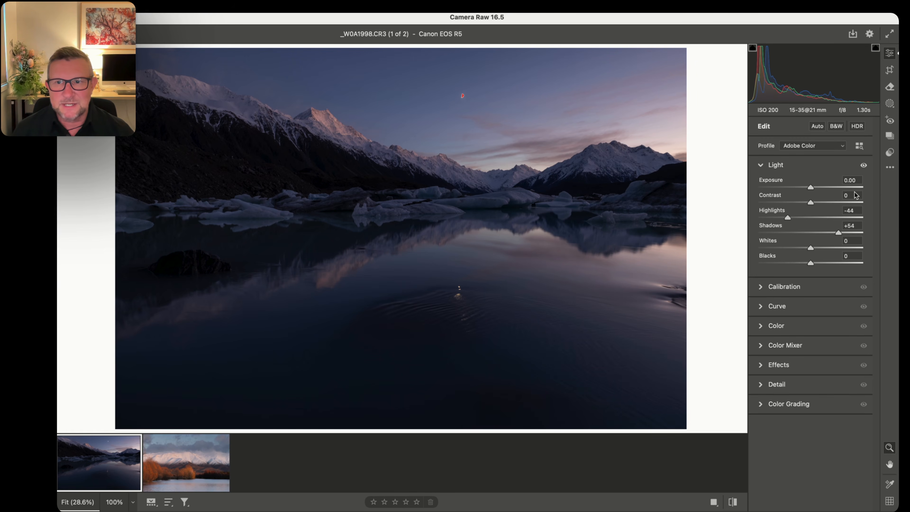
left_click_drag(812, 250, 831, 249)
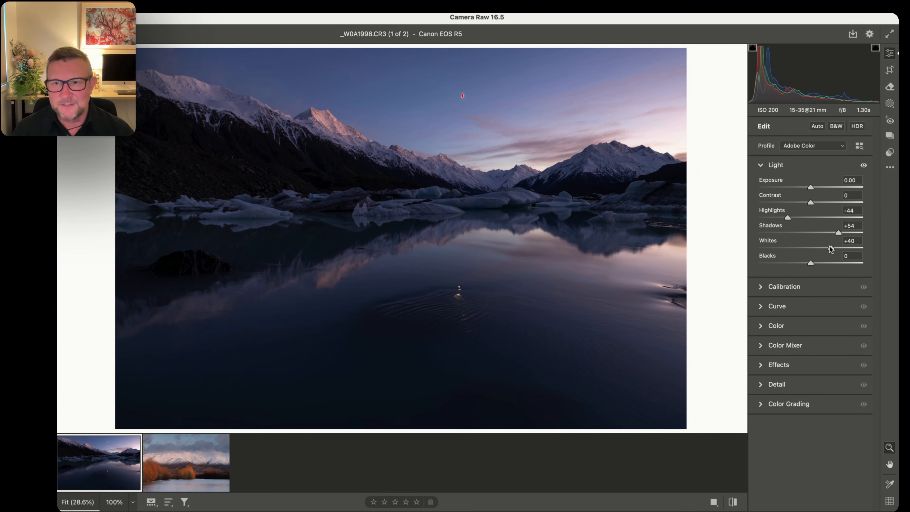
mouse_move(831, 249)
left_mouse_down()
mouse_move(848, 250)
mouse_move(828, 249)
left_mouse_up()
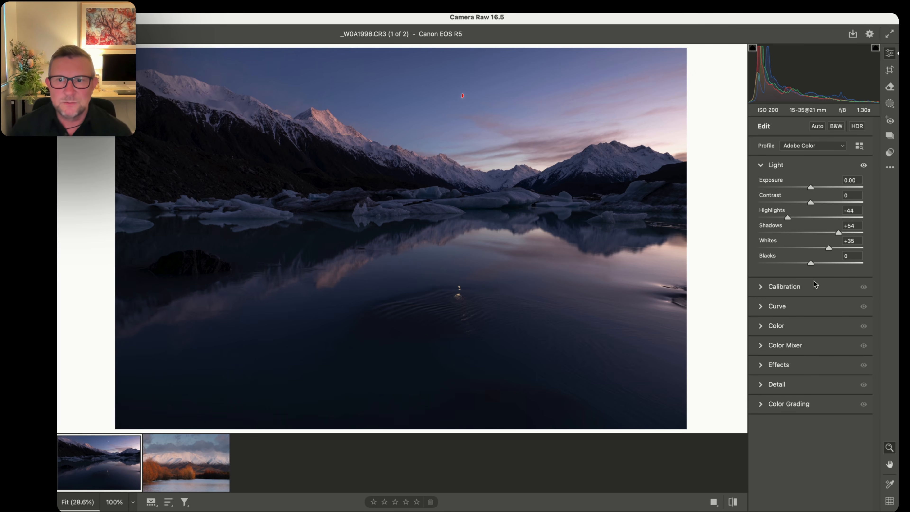
Step: Set the Blue Primary hue to -20 in the Calibration settings
left_click(797, 287)
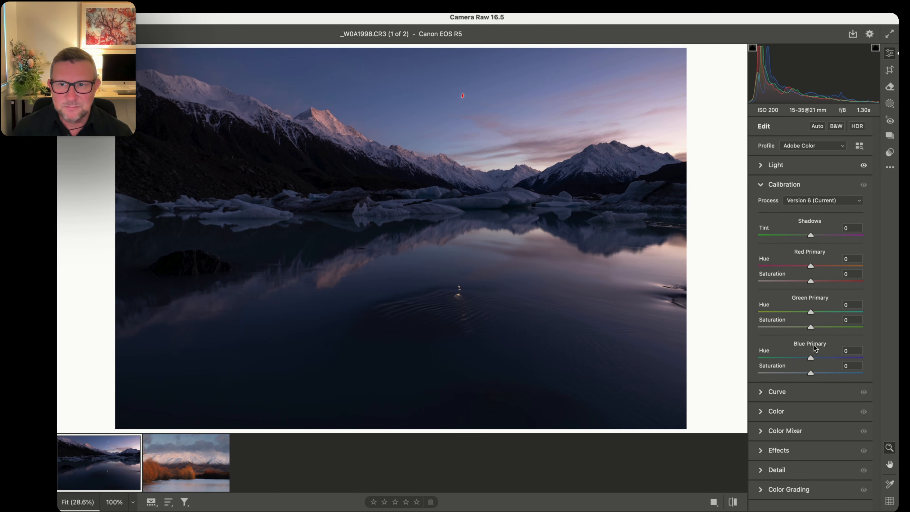
left_click_drag(812, 357, 801, 359)
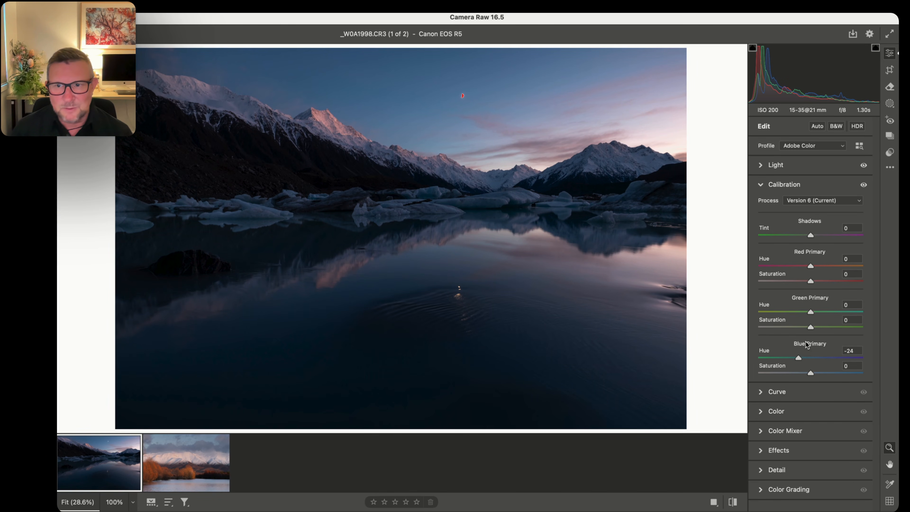
left_click_drag(800, 360, 803, 359)
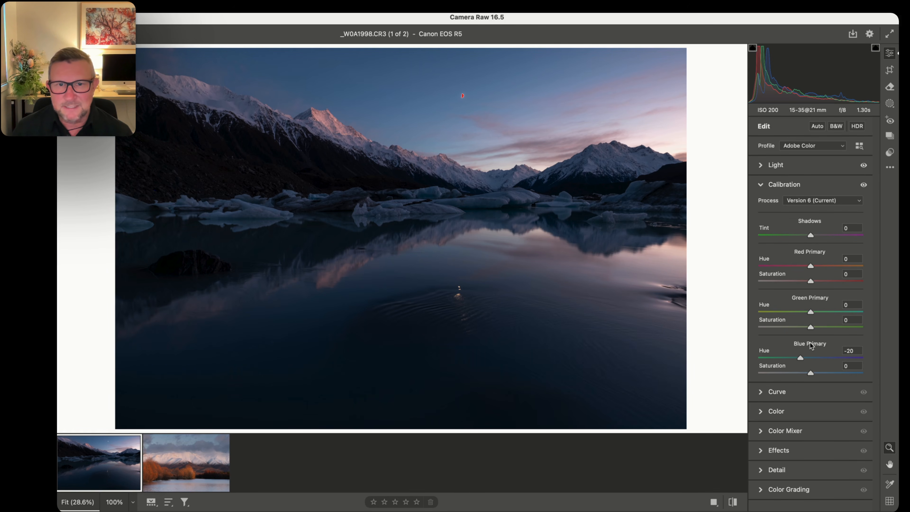
Step: Set the Calibration hue to +13 for Green Primary and -7 for Red Primary
mouse_move(810, 312)
left_mouse_down()
mouse_move(823, 313)
mouse_move(781, 316)
mouse_move(827, 318)
mouse_move(808, 317)
left_mouse_up()
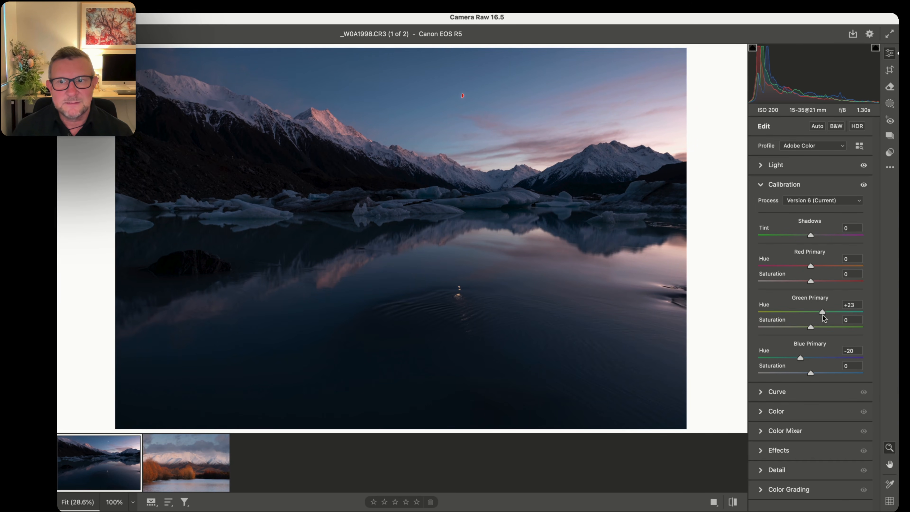
left_click_drag(819, 315, 817, 315)
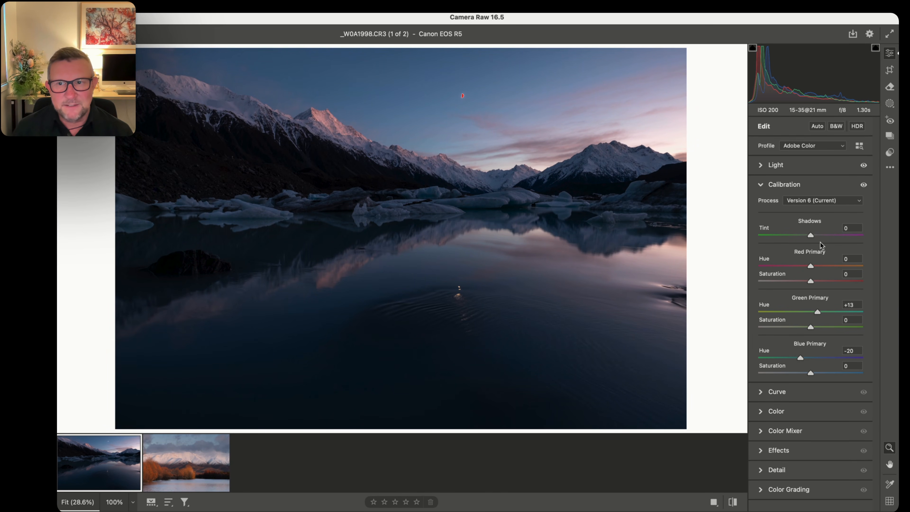
mouse_move(811, 266)
left_mouse_down()
mouse_move(849, 265)
mouse_move(801, 266)
mouse_move(810, 267)
left_mouse_up()
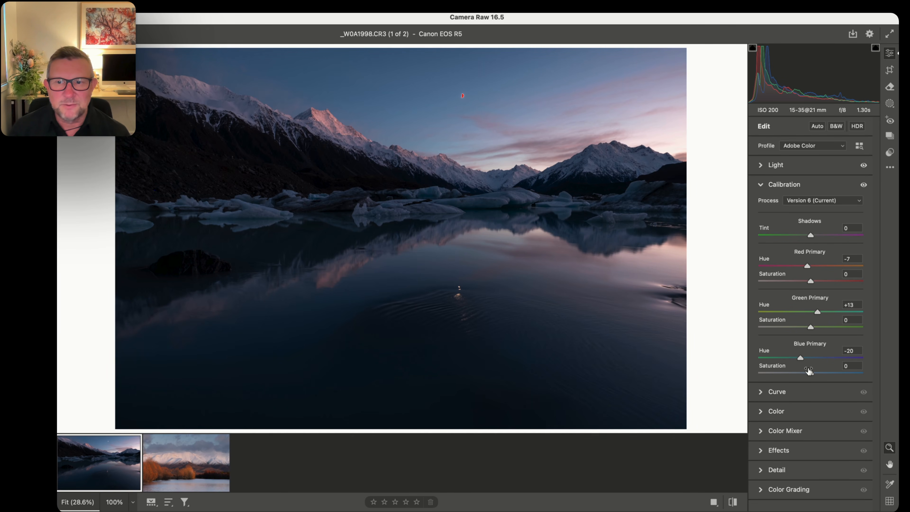
Step: Increase the Blue Primary saturation to +45
mouse_move(811, 373)
left_mouse_down()
mouse_move(852, 375)
mouse_move(815, 375)
left_mouse_up()
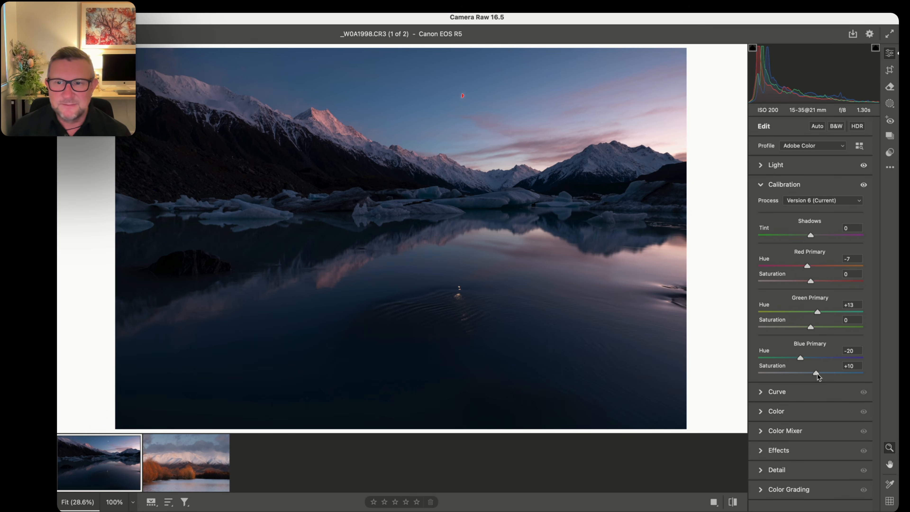
mouse_move(816, 373)
left_mouse_down()
mouse_move(835, 373)
mouse_move(810, 373)
mouse_move(835, 374)
mouse_move(823, 374)
left_mouse_up()
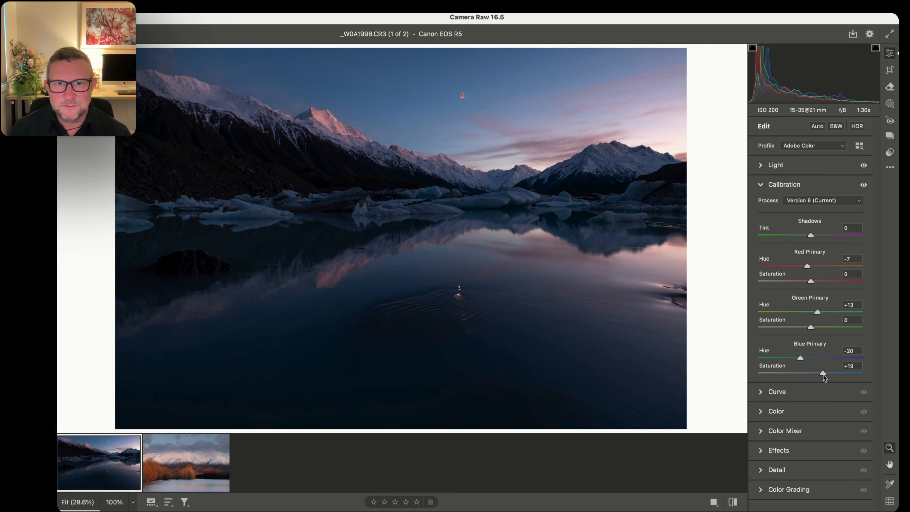
left_click_drag(845, 377, 830, 377)
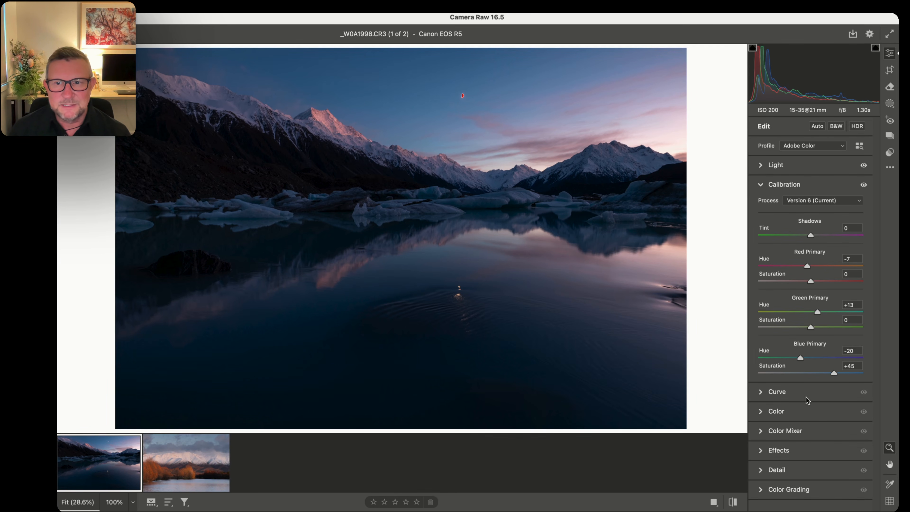
Step: Raise both Vibrance and Saturation to +100 in the Color settings to exaggerate the photo's colors
left_click(778, 412)
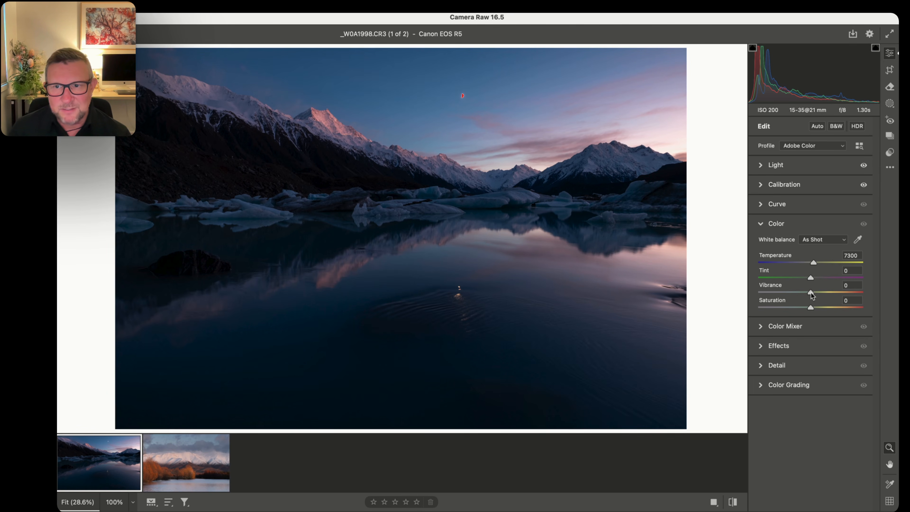
left_click_drag(811, 292, 863, 292)
left_click_drag(810, 308, 897, 310)
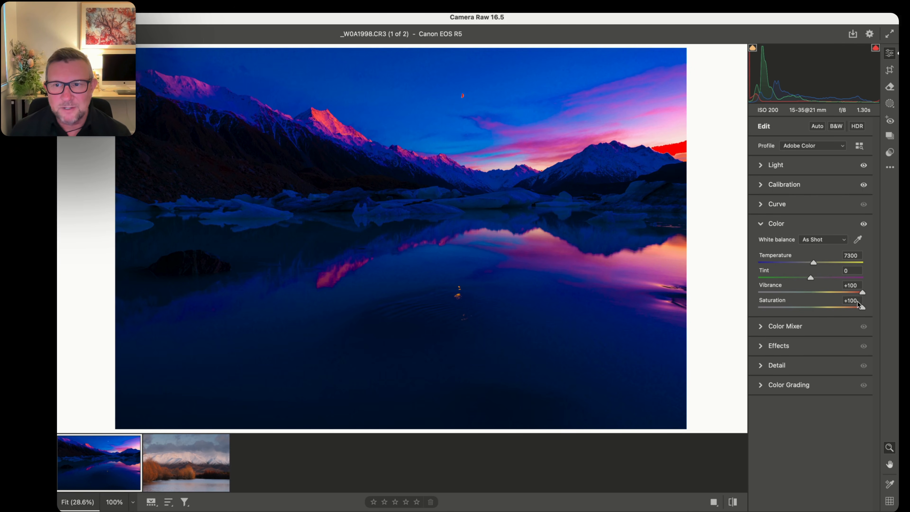
Step: Warm the white balance Temperature to 8100 and reset Vibrance and Saturation to 0
left_click_drag(813, 265, 825, 265)
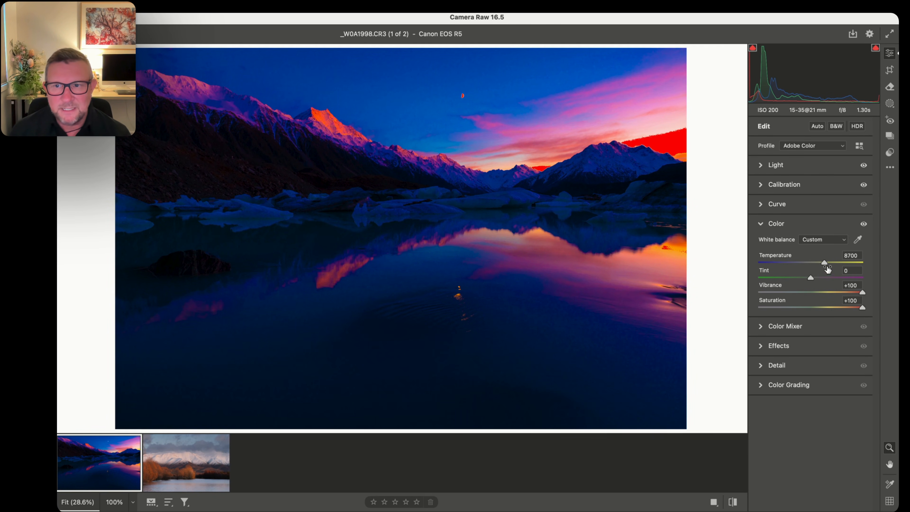
left_click_drag(824, 263, 822, 265)
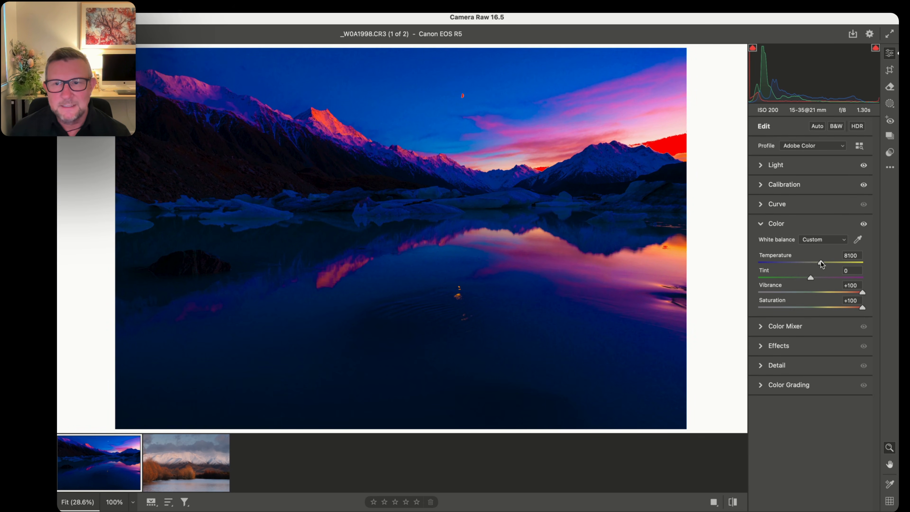
mouse_move(810, 277)
left_mouse_down()
mouse_move(802, 278)
mouse_move(822, 279)
mouse_move(802, 280)
mouse_move(811, 279)
left_mouse_up()
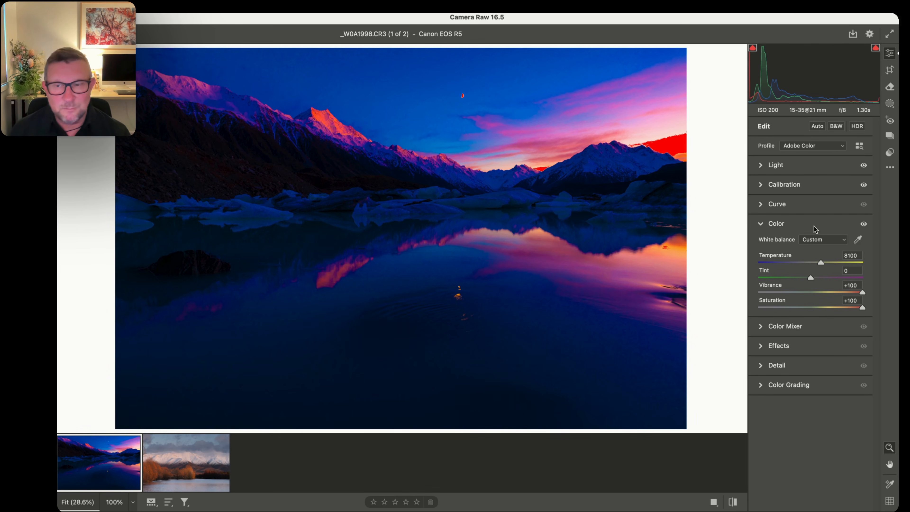
double_click(863, 292)
double_click(863, 308)
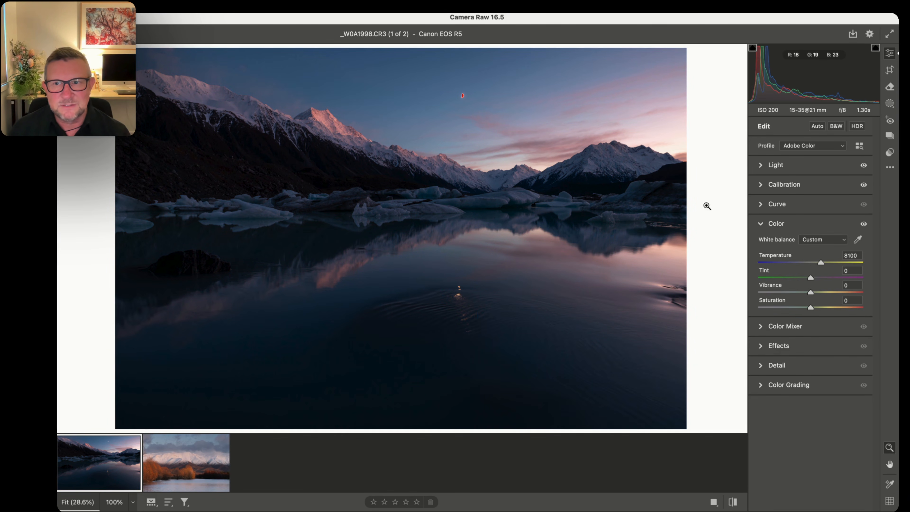
Step: Compare the photo with and without the Color adjustments, and fine-tune the Temperature to 8300
left_click(864, 224)
left_click(863, 224)
left_click(864, 224)
left_click(863, 224)
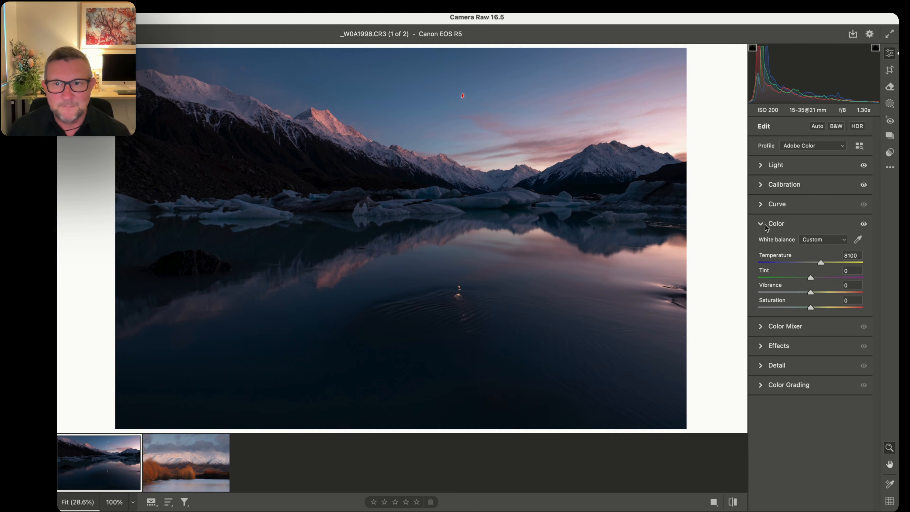
left_click(864, 224)
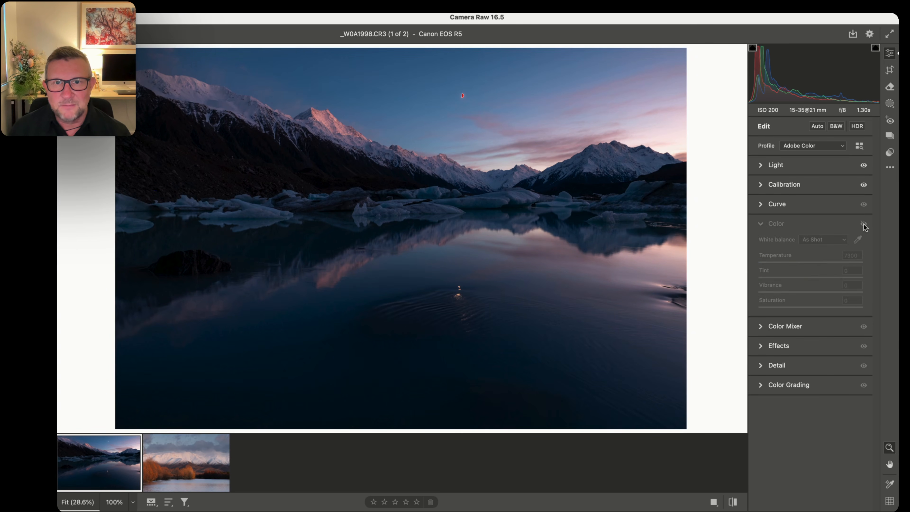
left_click(864, 224)
left_click(864, 224)
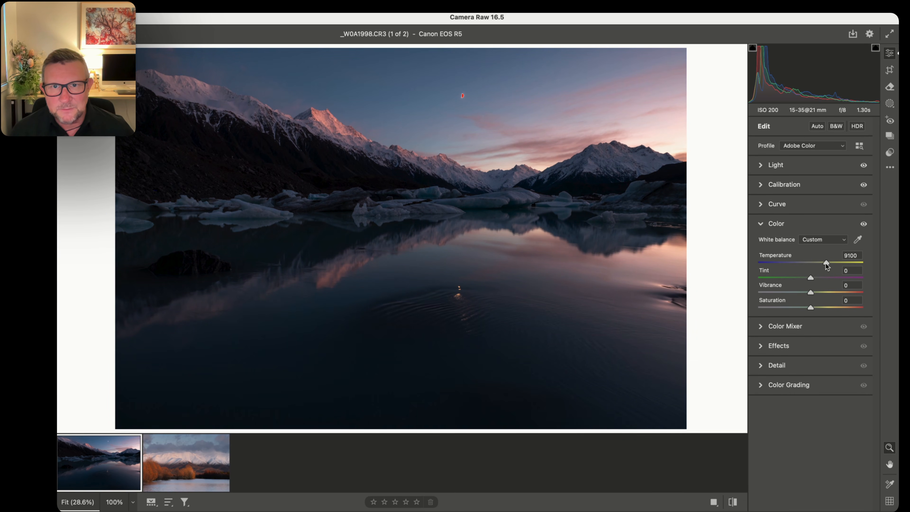
left_click_drag(825, 264, 822, 263)
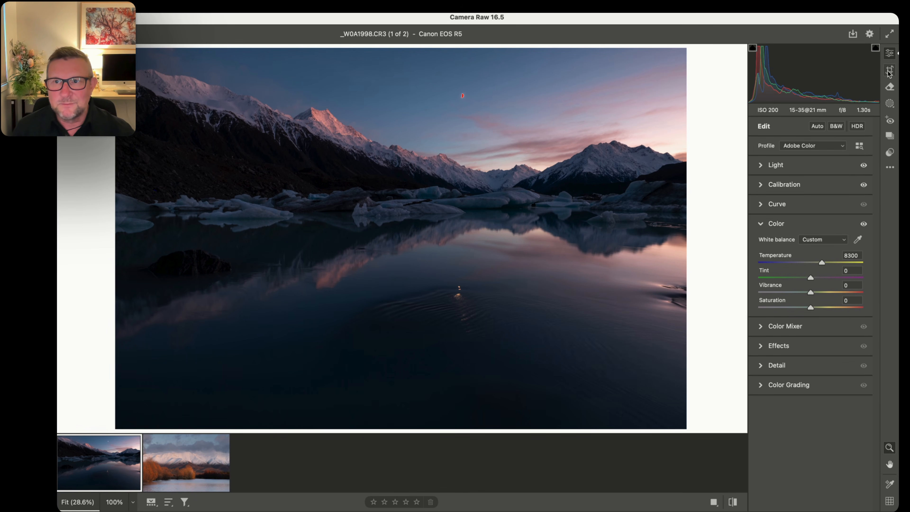
Step: Start a new brush mask and enlarge the brush to size 28
left_click(890, 104)
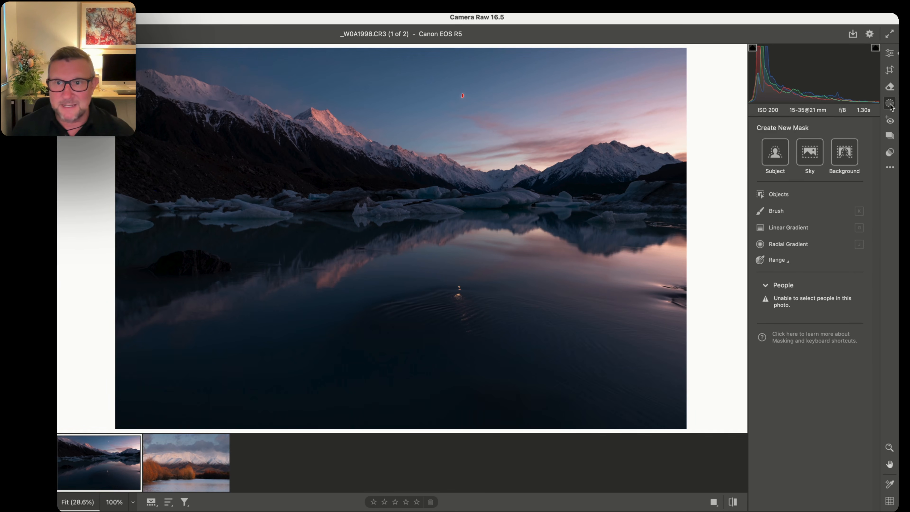
left_click(781, 211)
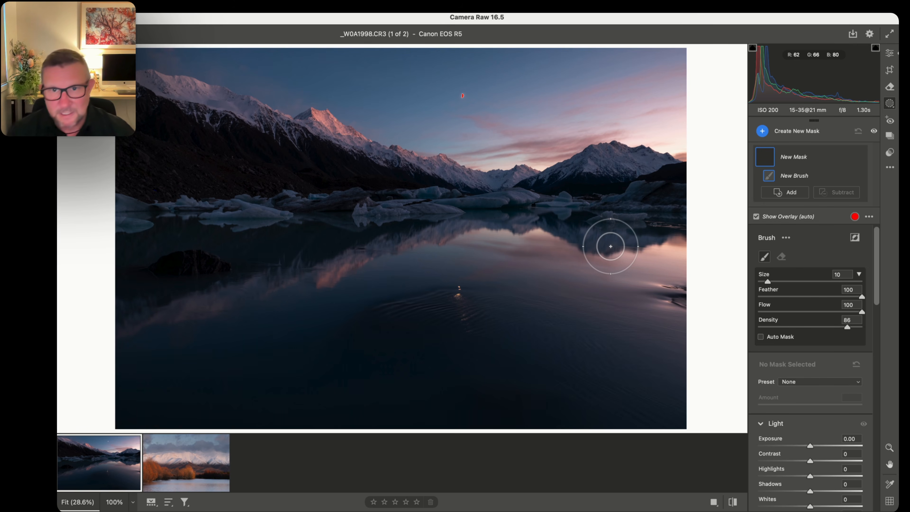
key("bracketright")
key("bracketright")
key("bracketright")
key("bracketright")
key("bracketleft")
key("bracketright")
key("bracketright")
key("bracketleft")
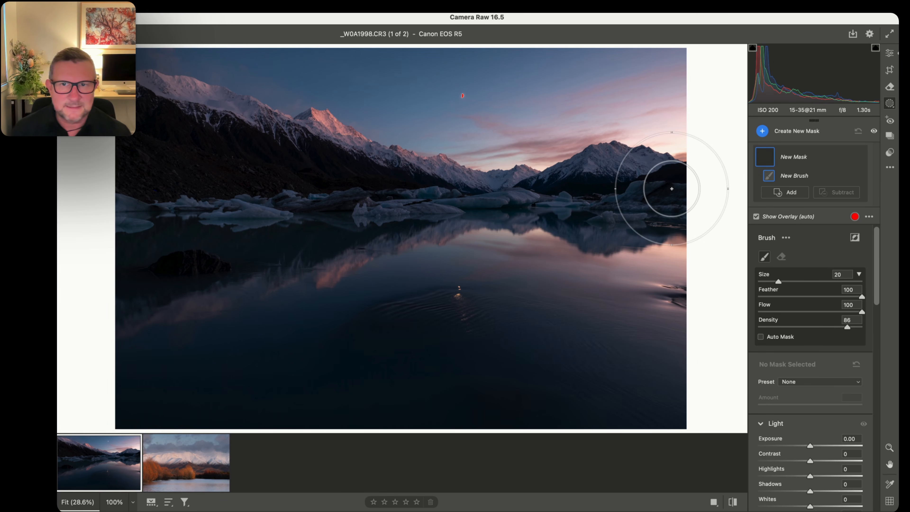
key("]")
key("]")
key("]")
key("]")
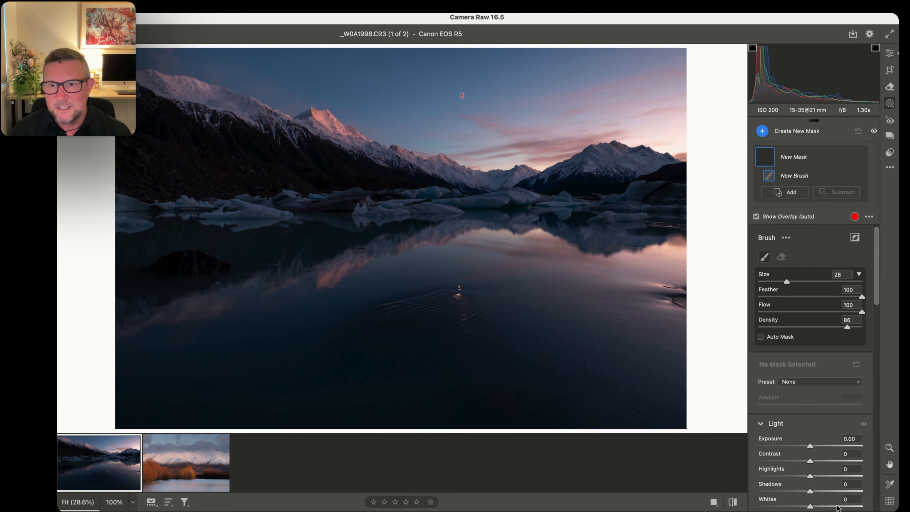
Step: Set the brush mask's Temperature to +15 and Dehaze to -15, with a slight Saturation increase
scroll(791, 392, "down", 5)
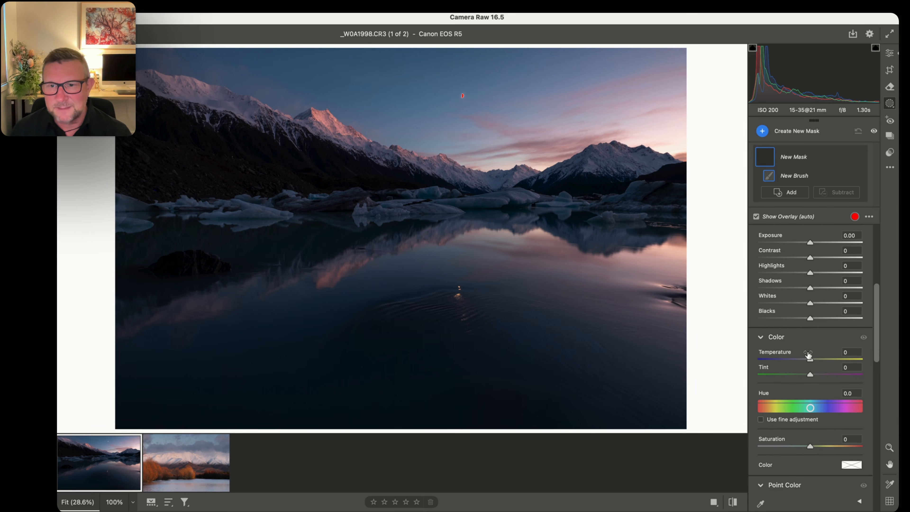
left_click_drag(809, 360, 819, 361)
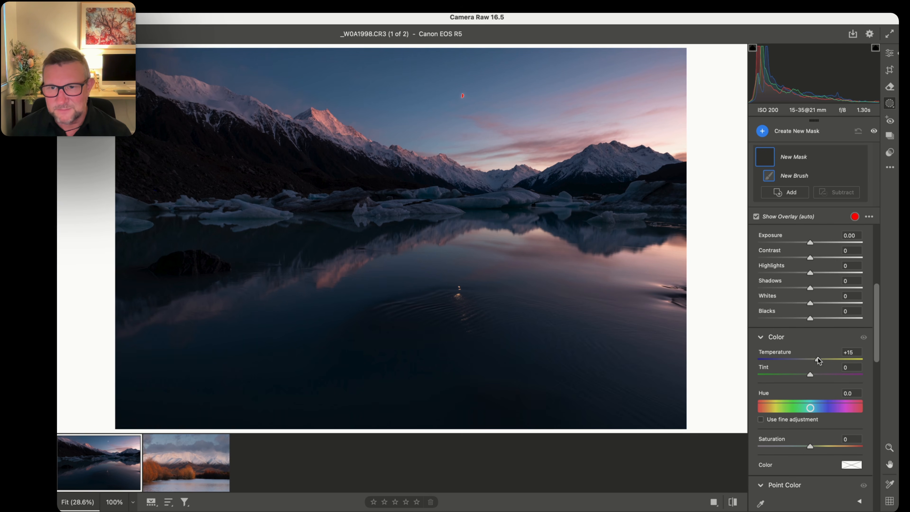
left_click_drag(810, 446, 816, 446)
scroll(815, 448, "down", 10)
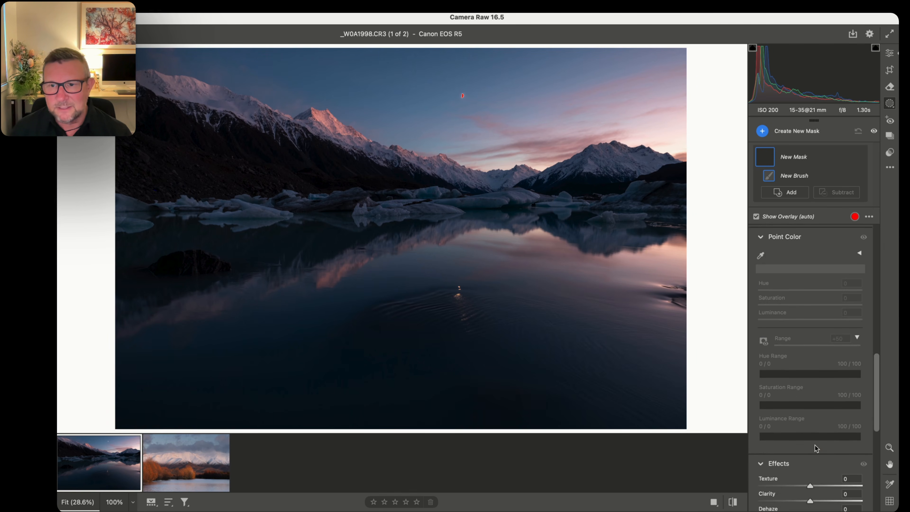
scroll(815, 445, "down", 5)
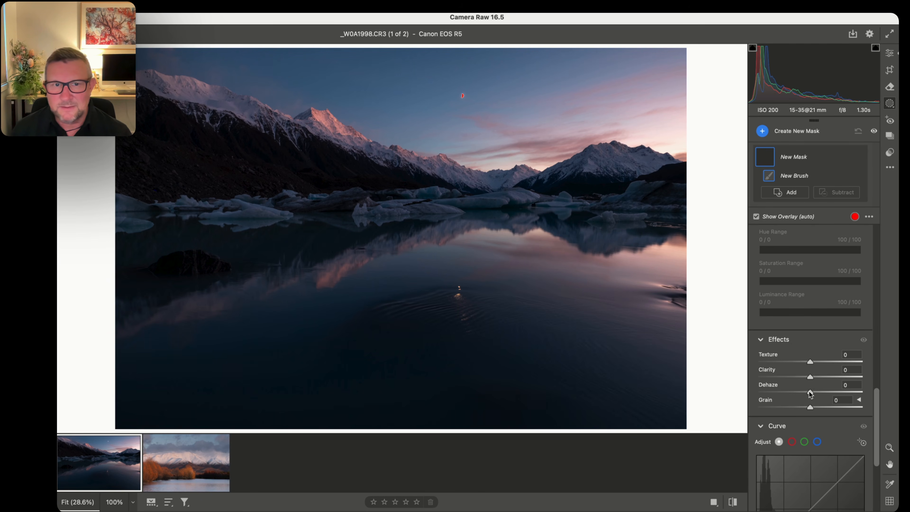
left_click_drag(809, 393, 802, 393)
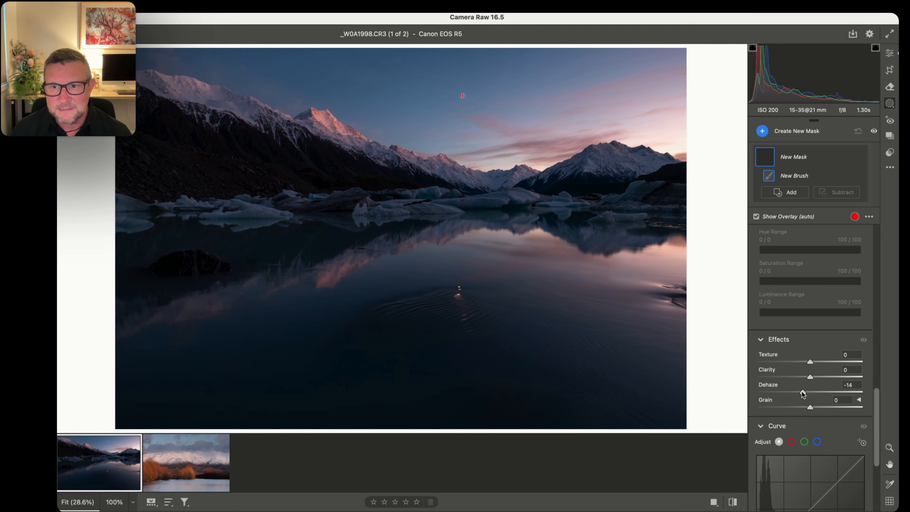
Step: Paint the mask over the bright sky above the right-hand mountain and, with a smaller brush, across the lake's colored reflections
left_click(667, 139)
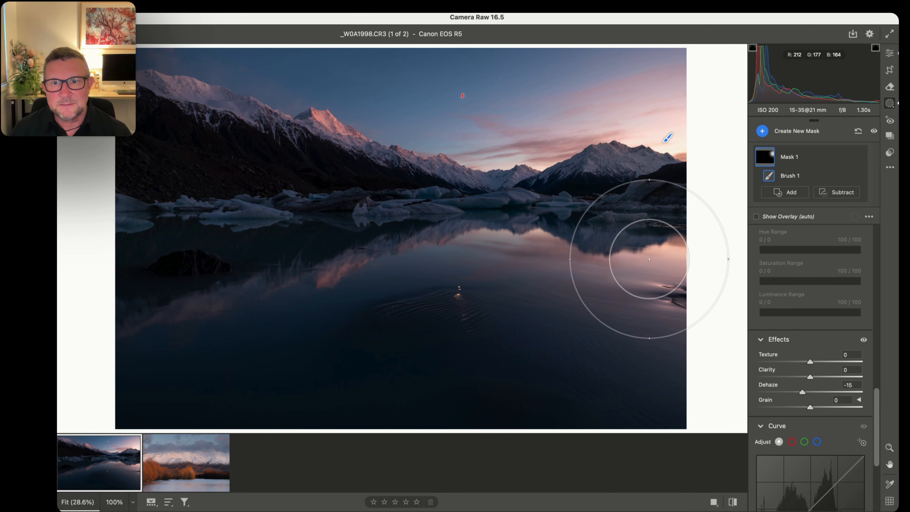
left_click_drag(671, 274, 659, 270)
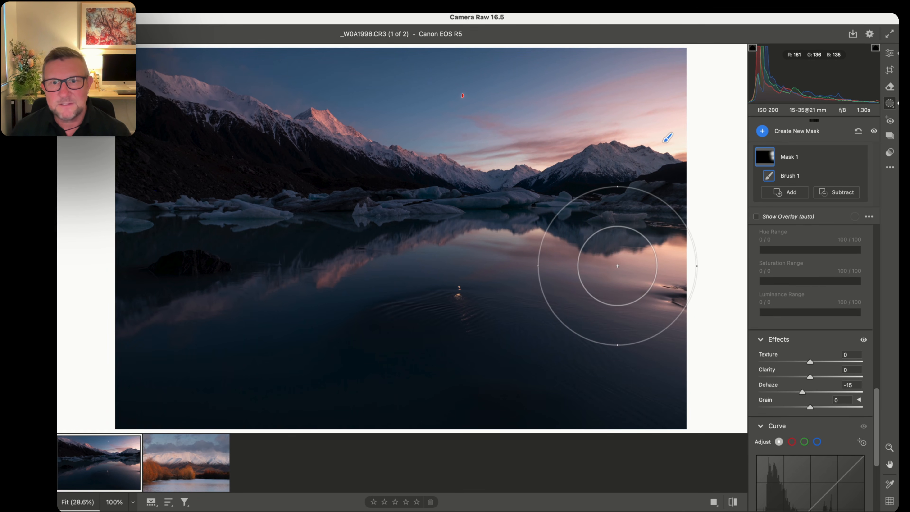
key("bracketleft")
key("bracketleft")
key("bracketleft")
key("bracketleft")
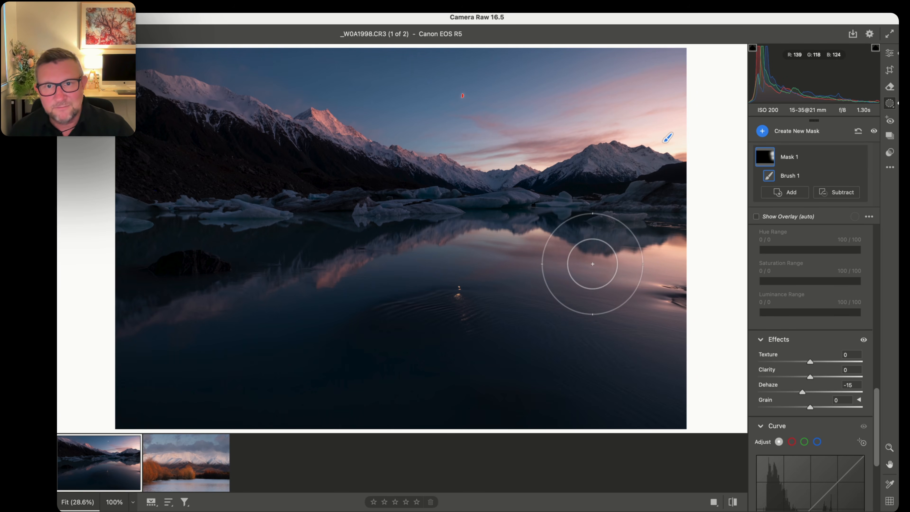
mouse_move(528, 248)
left_mouse_down()
mouse_move(451, 236)
mouse_move(141, 319)
left_mouse_up()
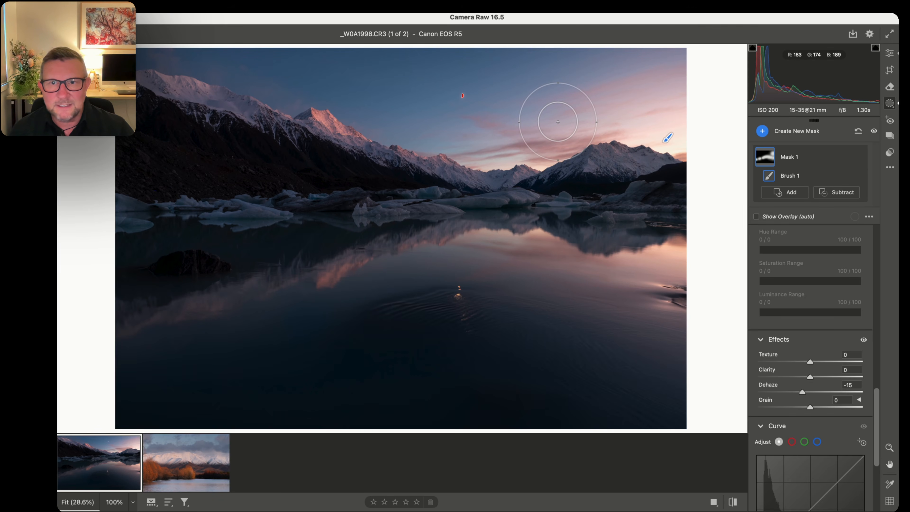
Step: Resize the brush and extend the mask through the sky along the mountain ridges to the photo's left edge
key("bracketright")
key("bracketright")
key("bracketright")
key("bracketleft")
key("bracketleft")
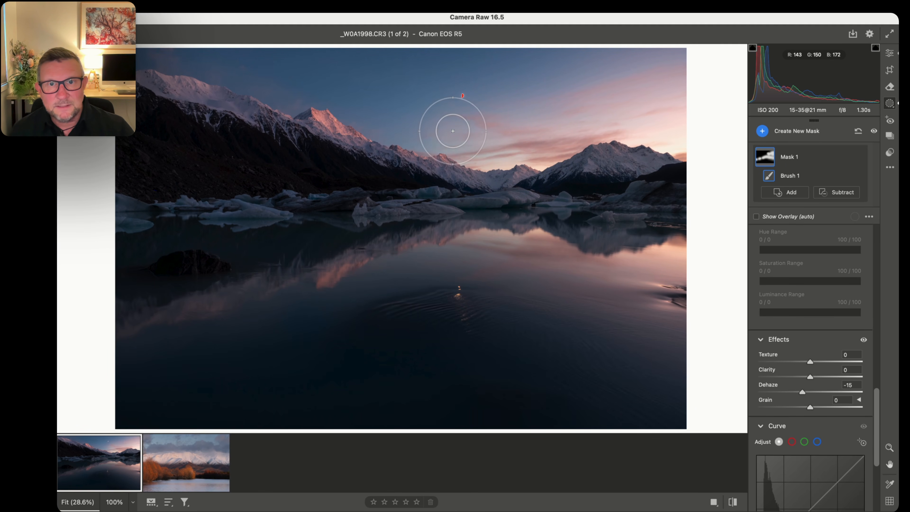
left_click_drag(357, 130, 111, 91)
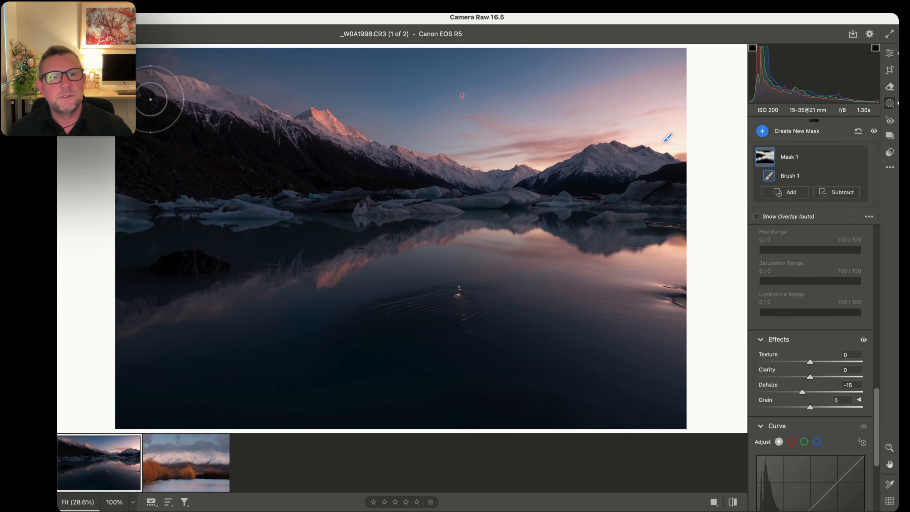
Step: Compare the photo with and without Mask 1 by switching the mask's visibility repeatedly
mouse_move(765, 161)
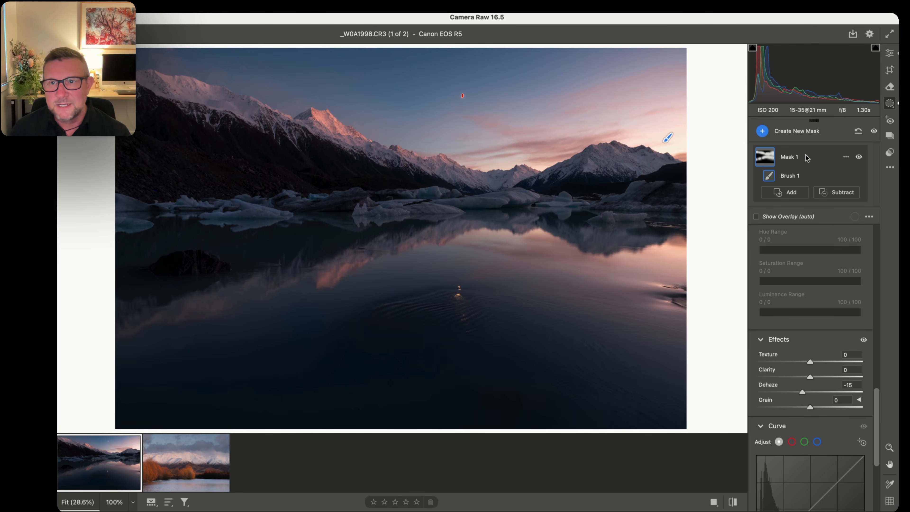
left_click(859, 157)
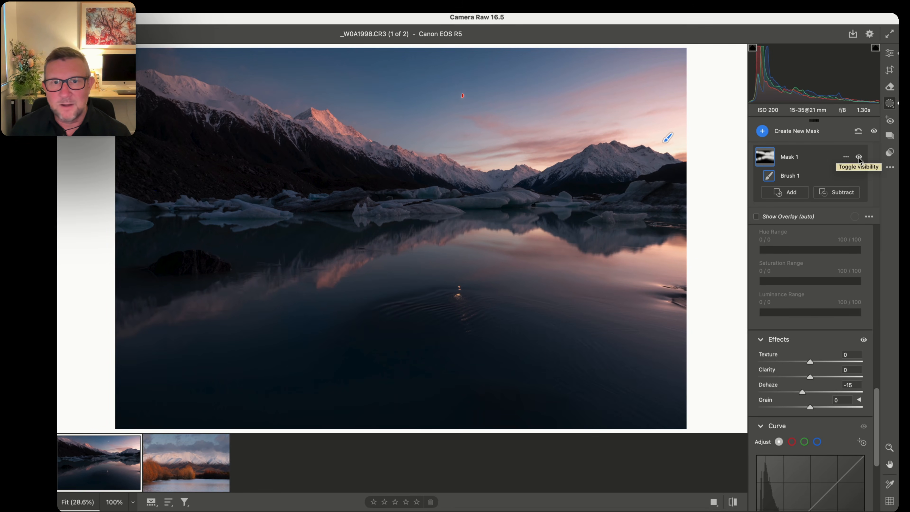
left_click(860, 157)
left_click(859, 156)
left_click(859, 157)
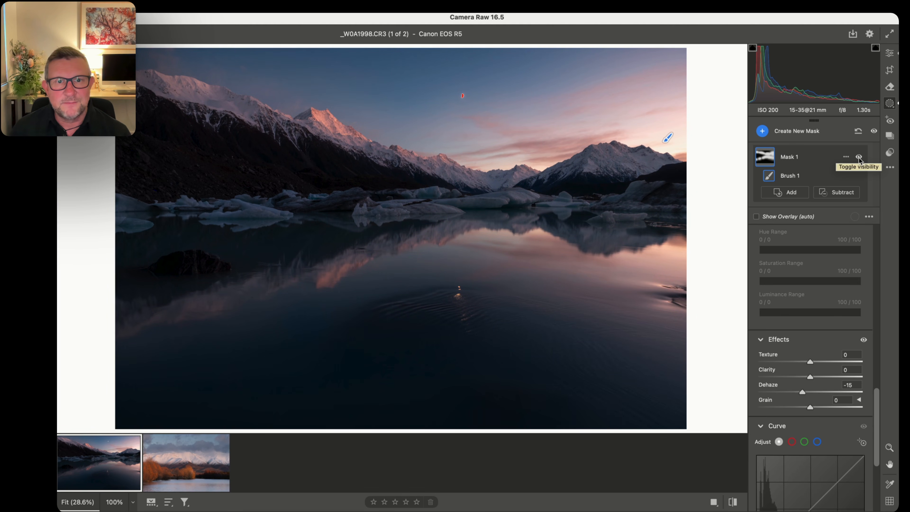
left_click(859, 157)
left_click(859, 158)
left_click(860, 157)
left_click(859, 157)
left_click(859, 157)
left_click(859, 158)
left_click(859, 157)
left_click(859, 157)
left_click(859, 157)
left_click(859, 157)
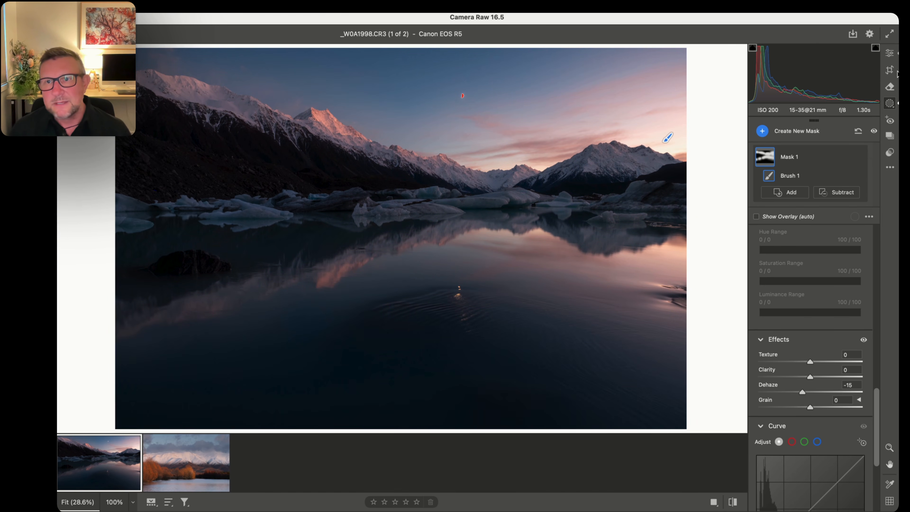
Step: Try to create a new mask with Select Subject
left_click(890, 54)
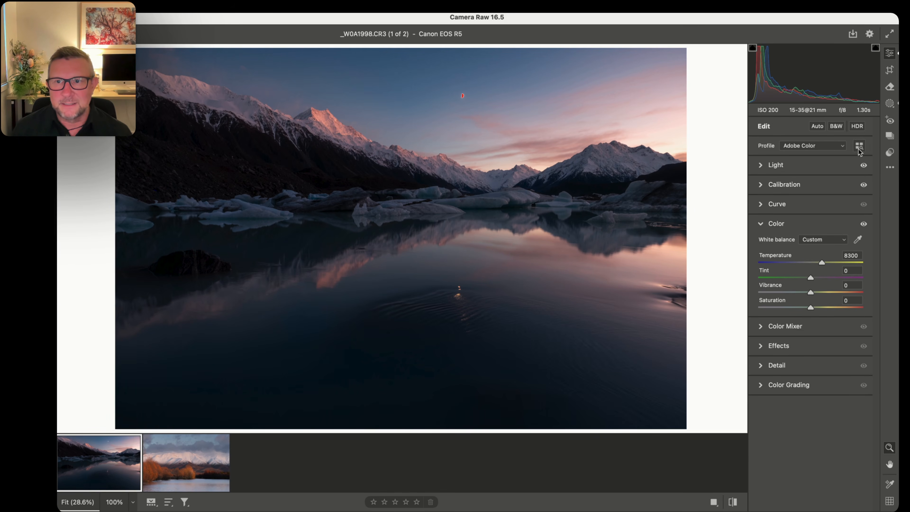
left_click(890, 103)
left_click(796, 132)
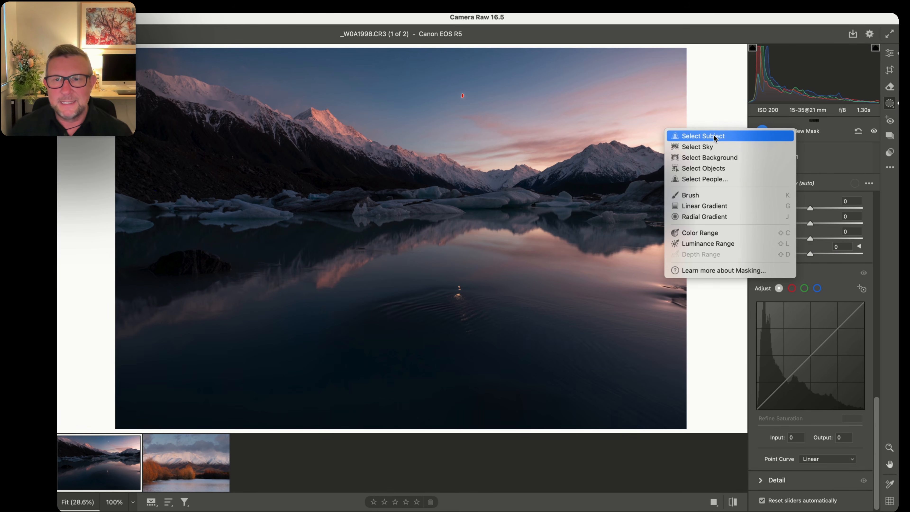
left_click(714, 138)
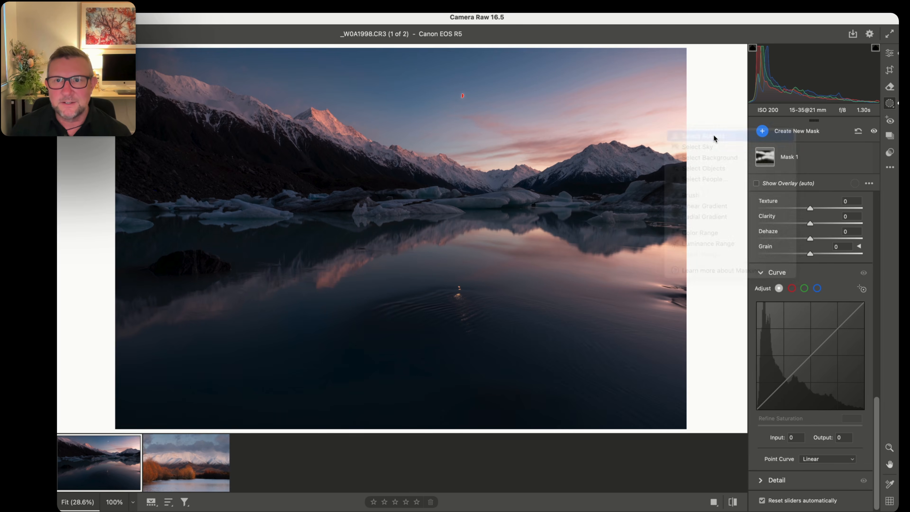
left_click(544, 228)
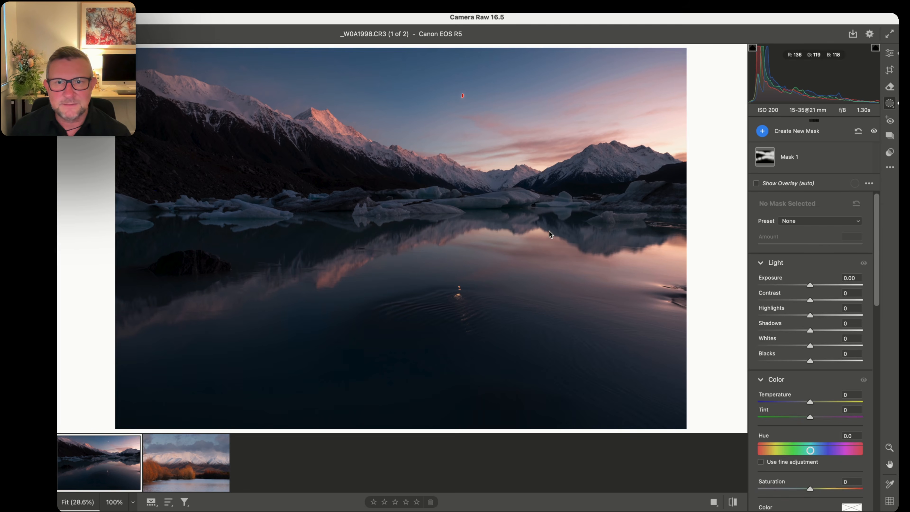
Step: Create a new mask with Select Sky and invert it so it covers the mountains and lake instead
left_click(799, 133)
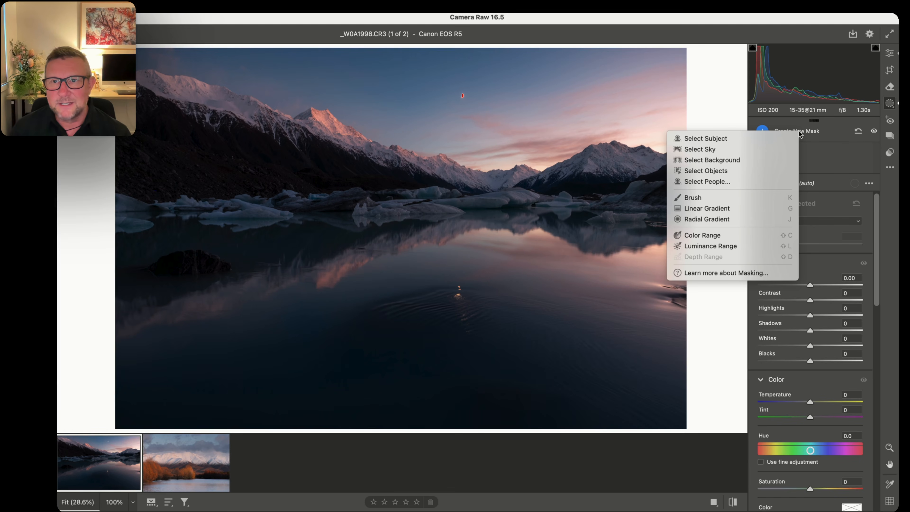
left_click(714, 150)
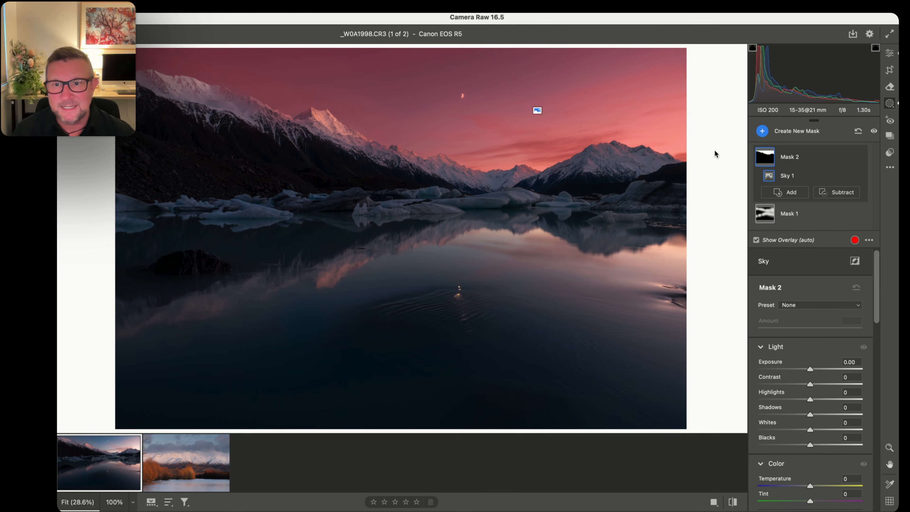
key("x")
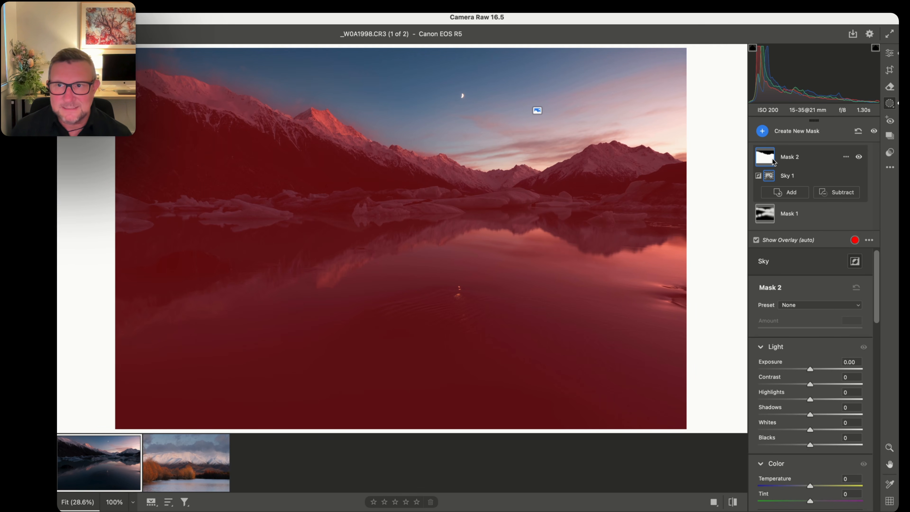
Step: Intersect Mask 2 with a brush and enlarge the brush to size 24
left_click(847, 158)
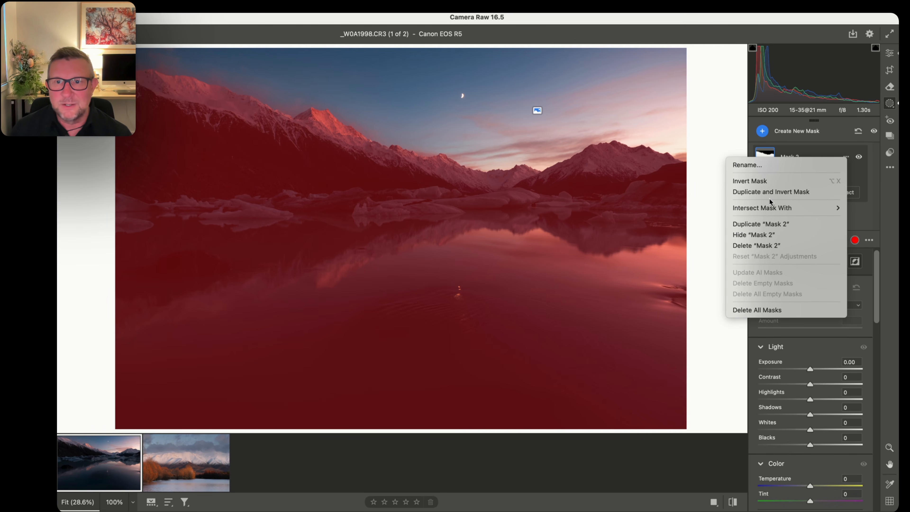
mouse_move(781, 211)
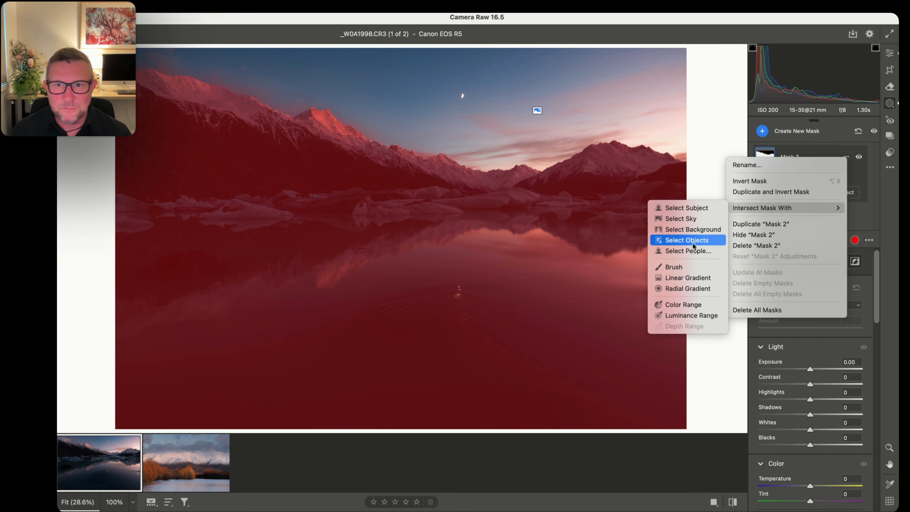
left_click(674, 268)
key("k")
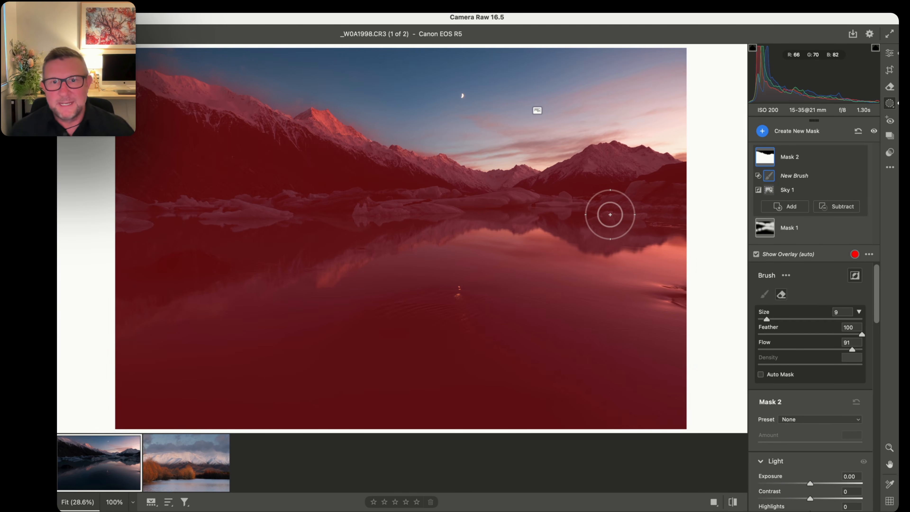
key("bracketright")
key("bracketright")
key("bracketright")
key("bracketright")
key("bracketright")
key("bracketright")
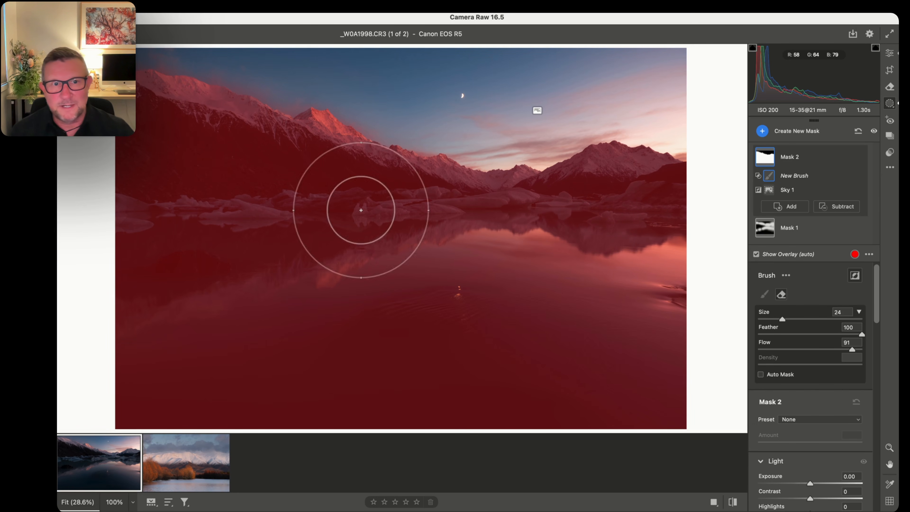
Step: Set Mask 2's exposure to +0.55, whites to +22 and blacks to +6, and paint it across the mountains, ice and nearby water
scroll(818, 357, "down", 3)
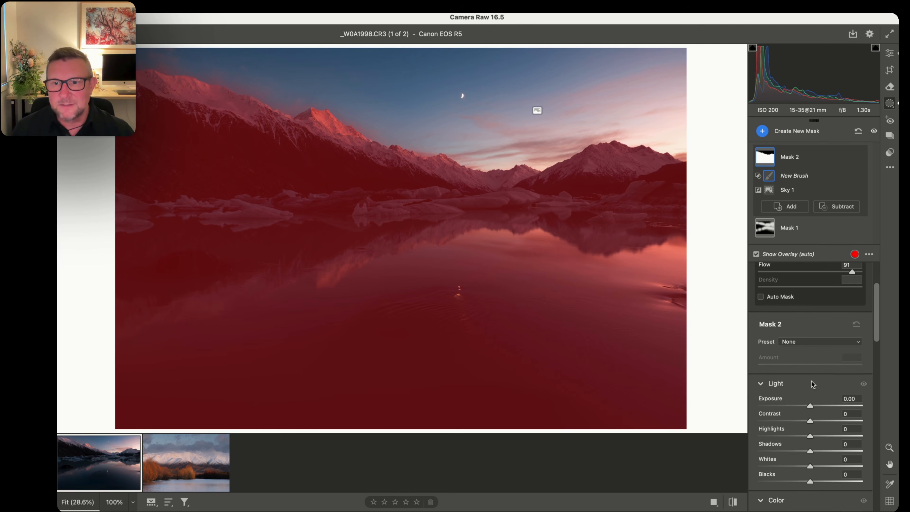
left_click_drag(811, 405, 818, 404)
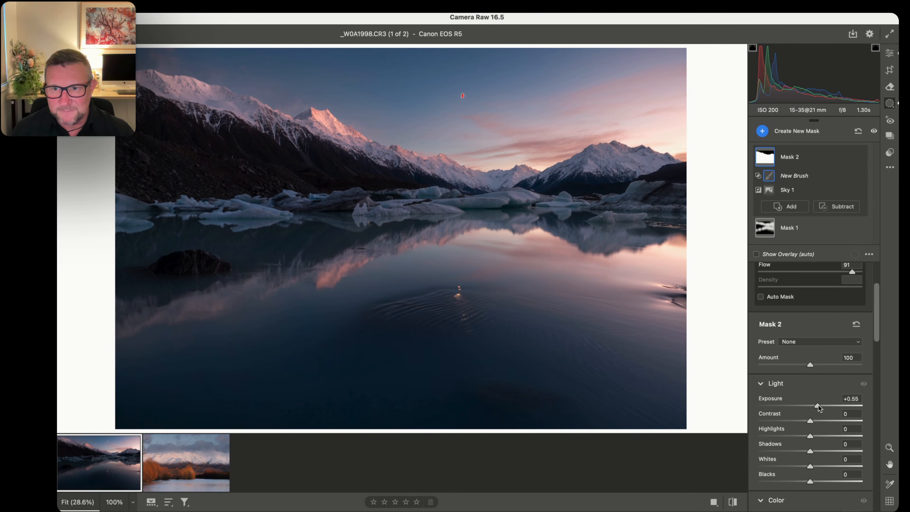
left_click_drag(810, 481, 822, 467)
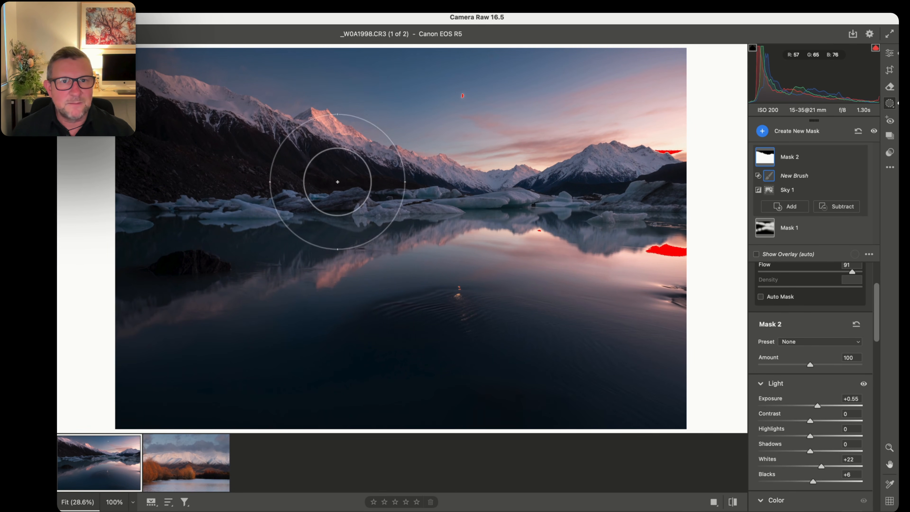
mouse_move(150, 251)
left_mouse_down()
mouse_move(217, 243)
mouse_move(209, 260)
mouse_move(285, 239)
left_mouse_up()
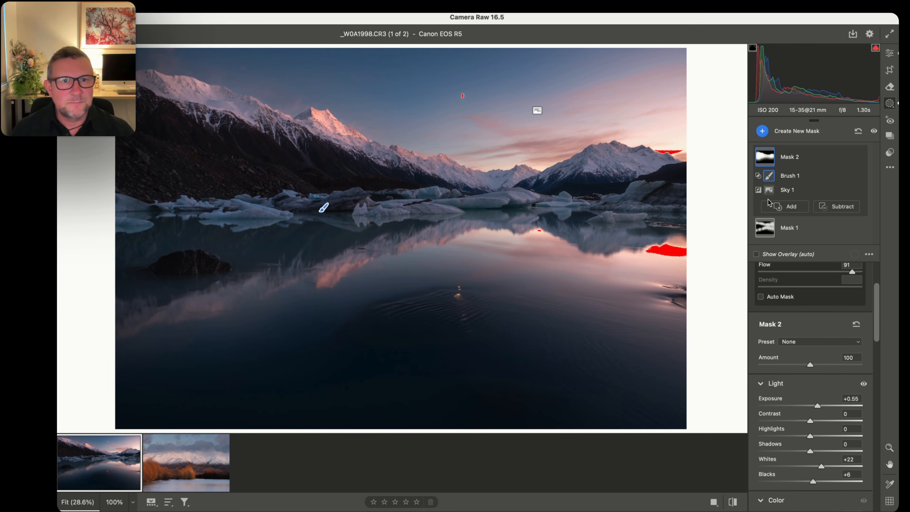
mouse_move(767, 156)
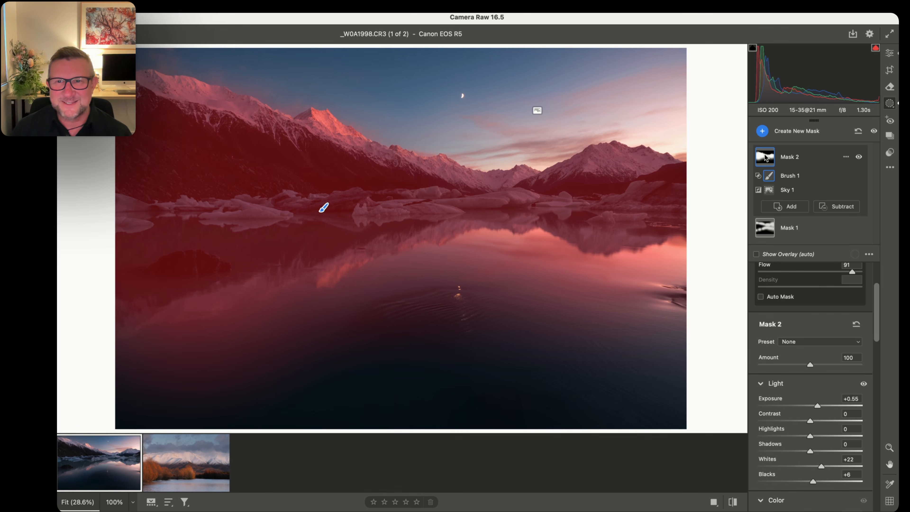
Step: Compare the photo with and without Mask 2 by switching the mask's visibility repeatedly, leaving it on
left_click(859, 156)
left_click(859, 157)
left_click(859, 157)
left_click(859, 156)
left_click(859, 157)
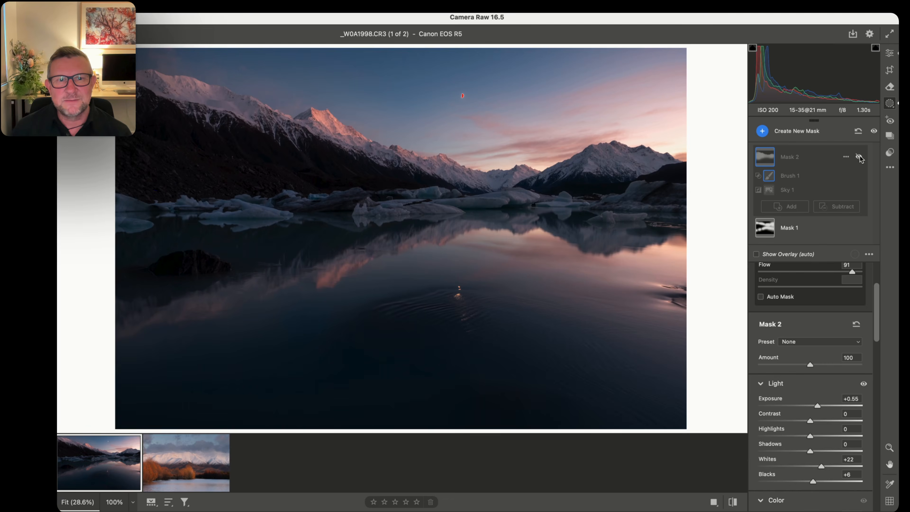
left_click(859, 156)
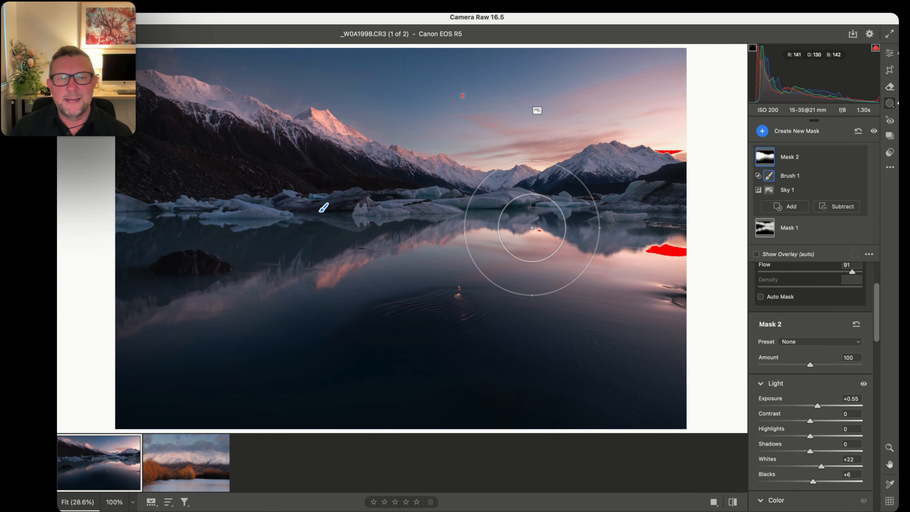
Step: Return to the general edit settings and compare the edited photo with its default settings twice
left_click(890, 53)
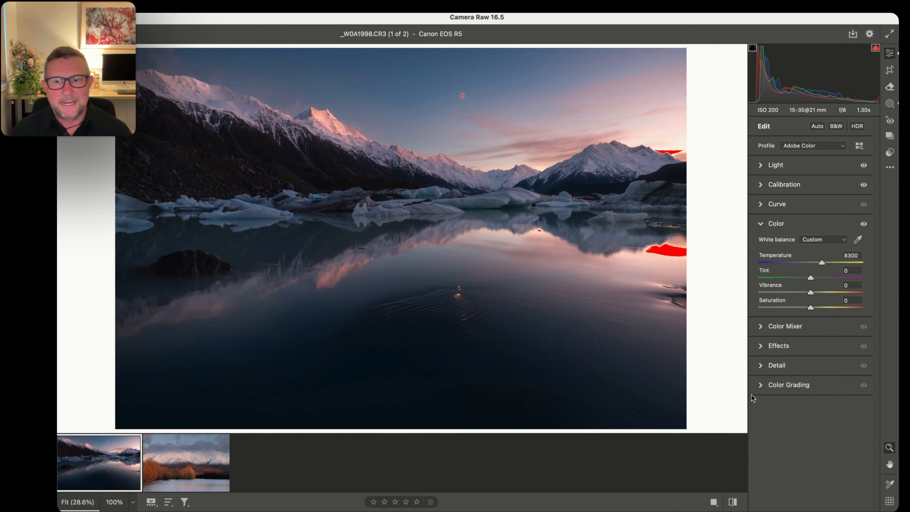
left_click(733, 502)
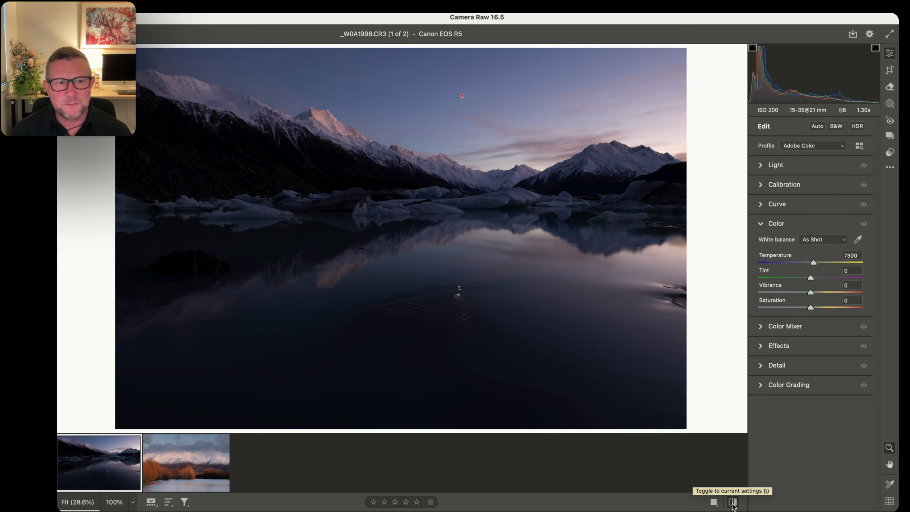
left_click(733, 502)
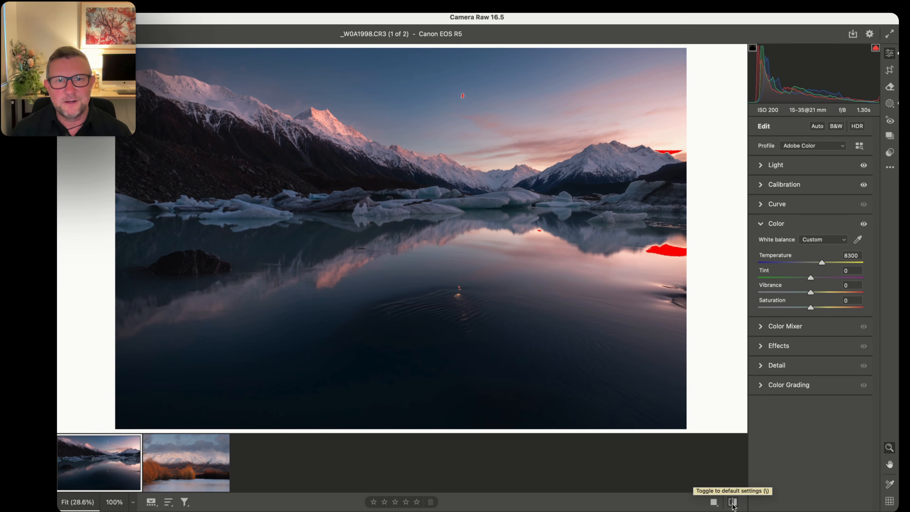
left_click(733, 502)
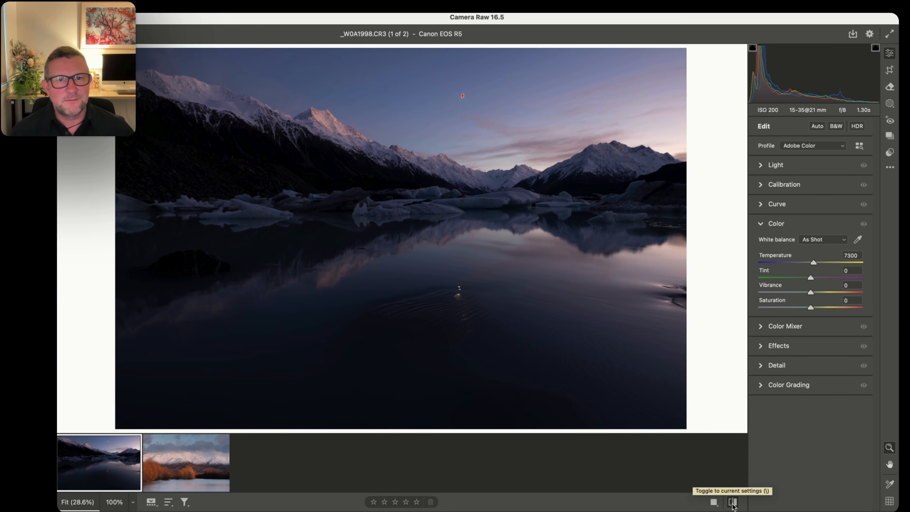
left_click(733, 502)
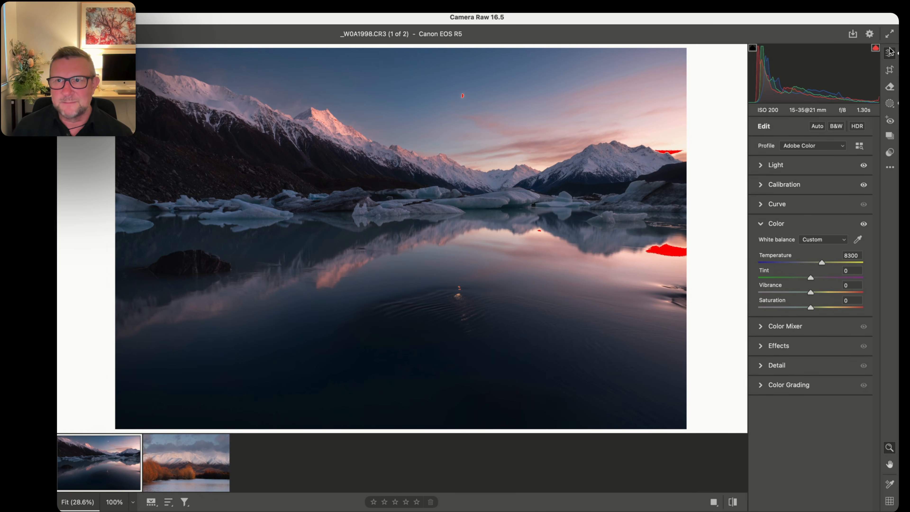
Step: Create a radial gradient mask as a wide ellipse over the bright sky, right-hand mountain and glowing reflections, extending past the photo's right edge
left_click(890, 104)
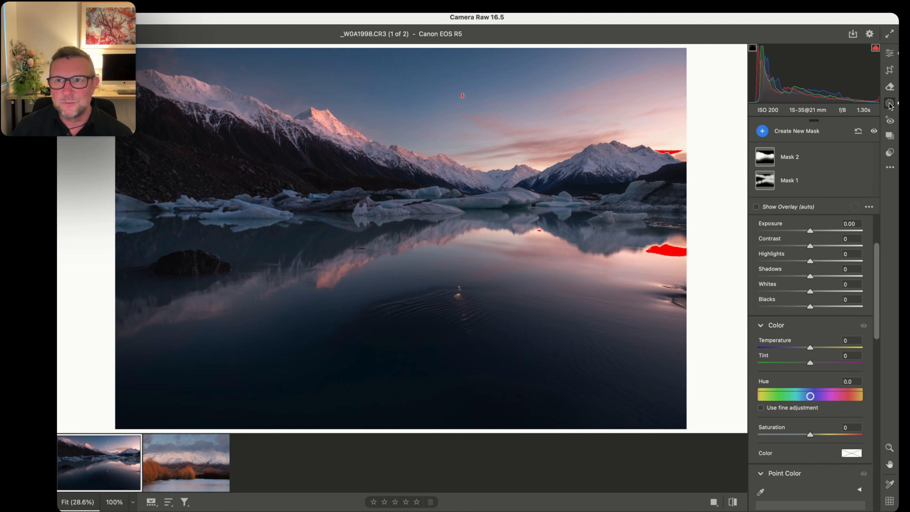
left_click(819, 132)
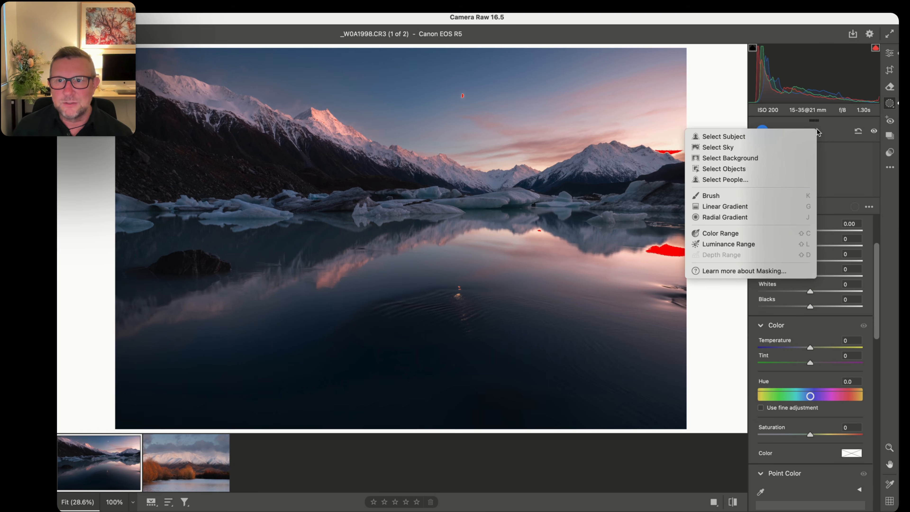
left_click(723, 217)
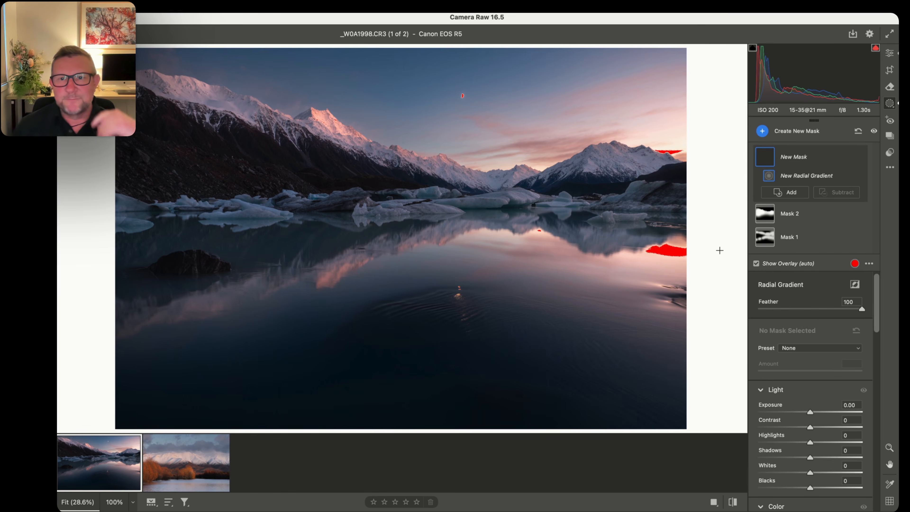
mouse_move(705, 246)
left_mouse_down()
mouse_move(645, 133)
mouse_move(535, 103)
mouse_move(484, 118)
mouse_move(462, 106)
left_mouse_up()
left_click_drag(708, 244, 673, 232)
left_click_drag(672, 415, 671, 362)
left_click_drag(713, 293, 647, 262)
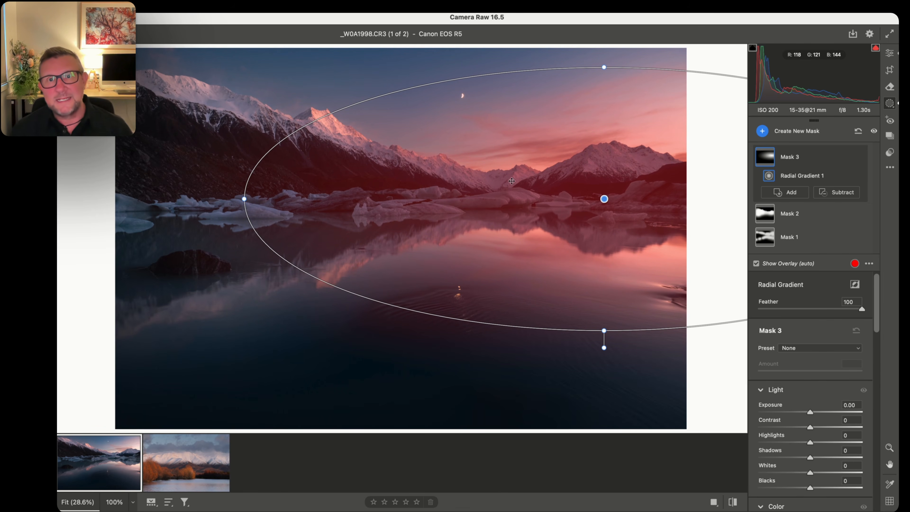
Step: Sample the bright sky beside the right-hand mountain for Mask 3's curve and lower that point to input 241, output 237
scroll(836, 339, "down", 10)
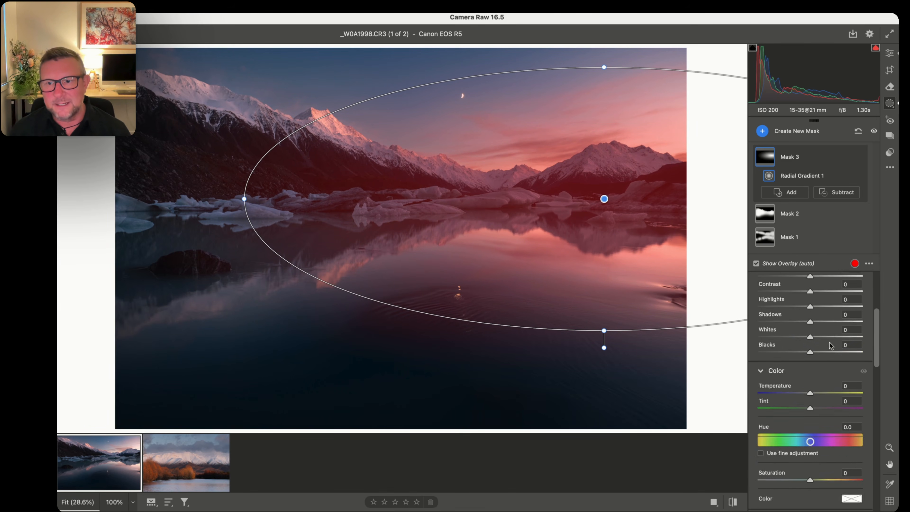
scroll(831, 351, "down", 3)
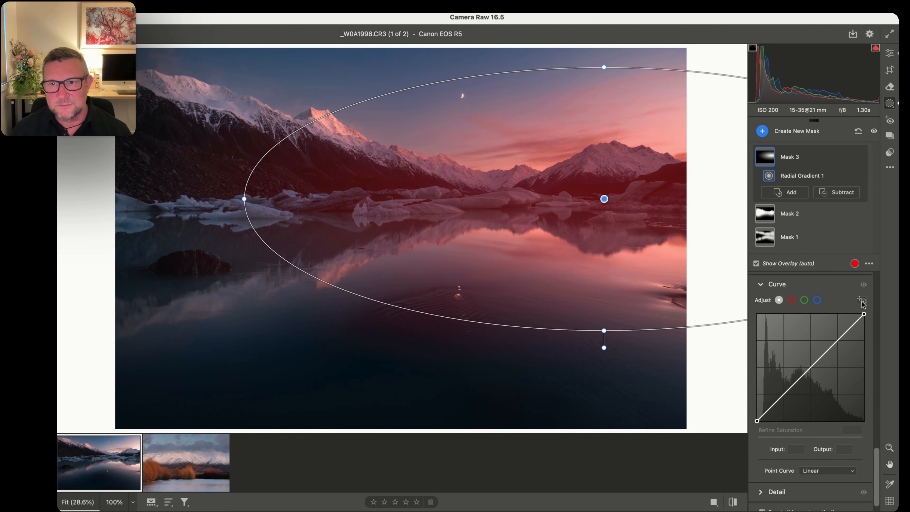
left_click(862, 301)
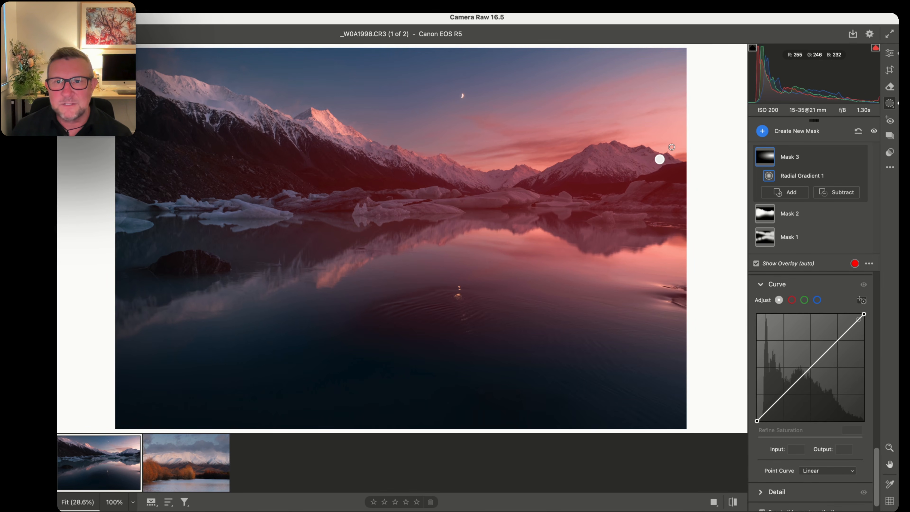
left_click(659, 158)
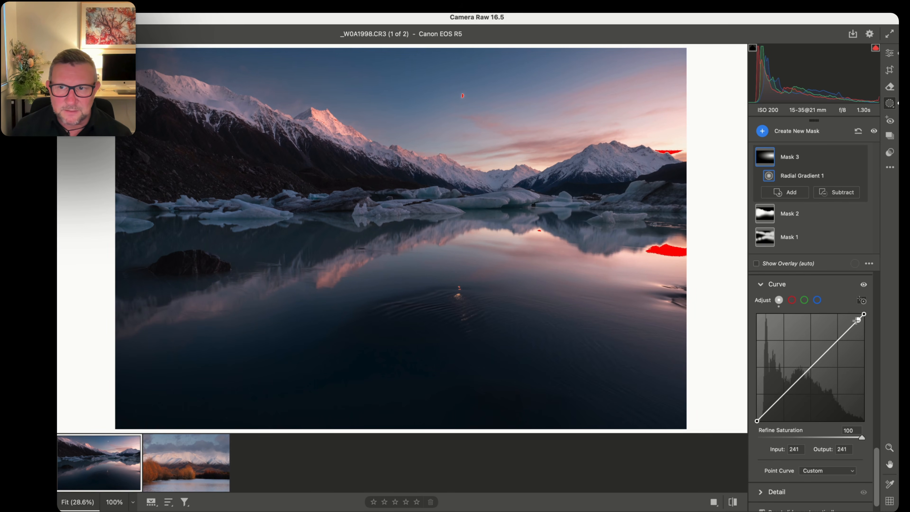
left_click_drag(857, 320, 859, 322)
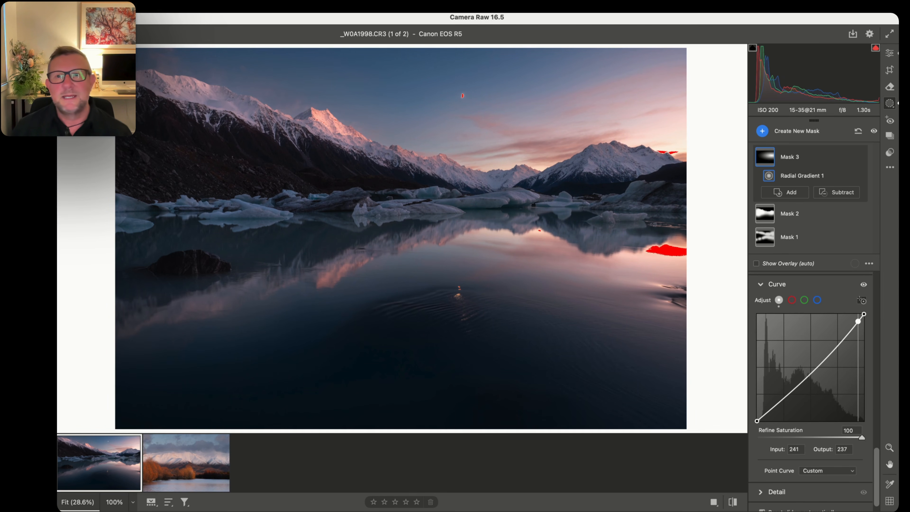
mouse_move(773, 160)
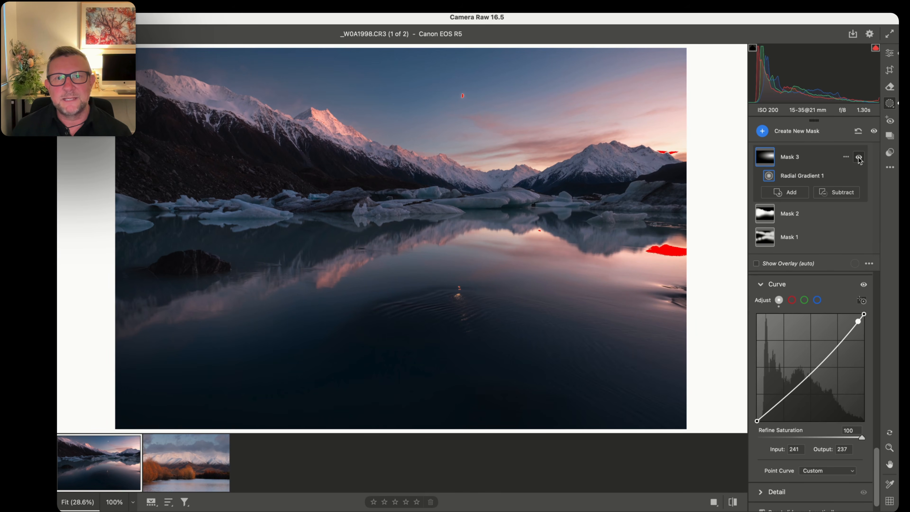
Step: Review the Light and Calibration settings and the masks, and compare the finished edit with the default settings
left_click(891, 54)
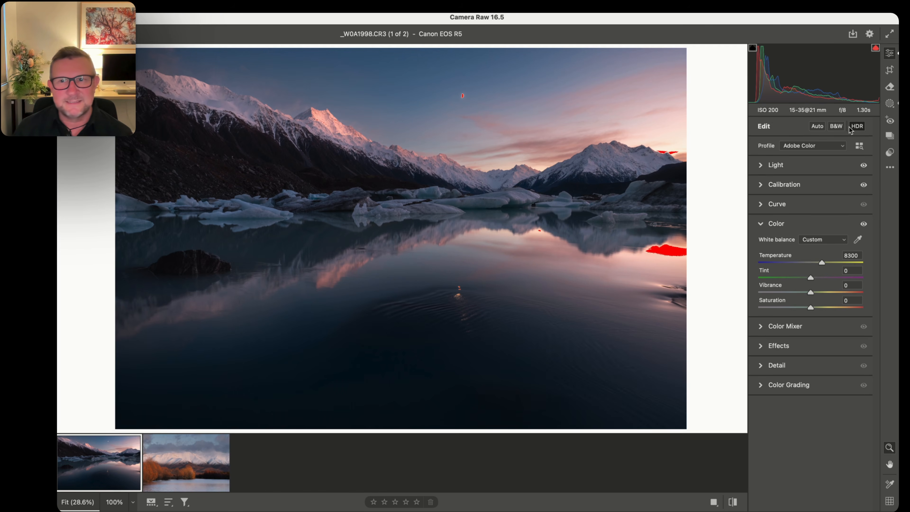
left_click(774, 166)
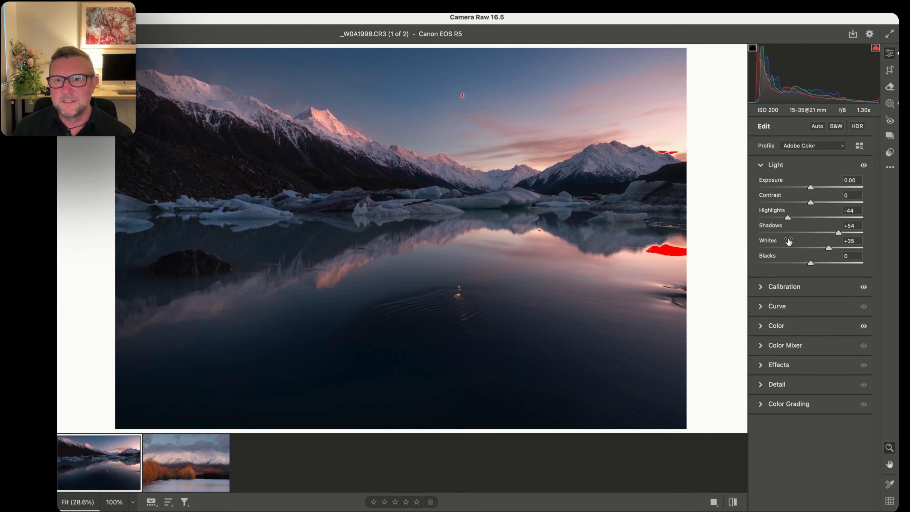
left_click(792, 287)
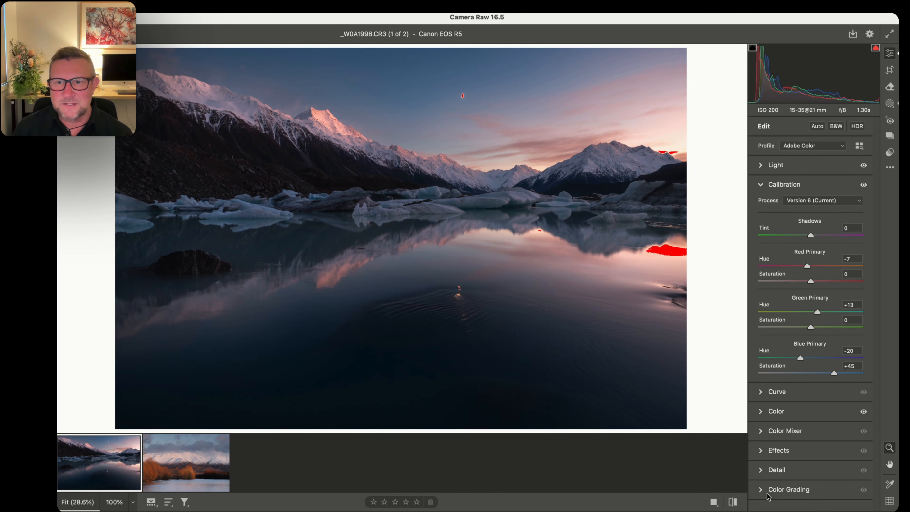
left_click(890, 104)
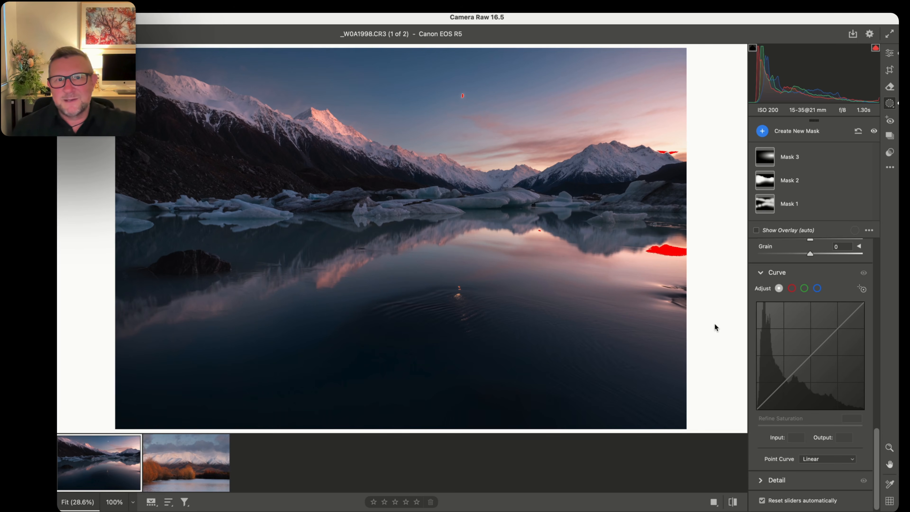
left_click(734, 502)
left_click(734, 502)
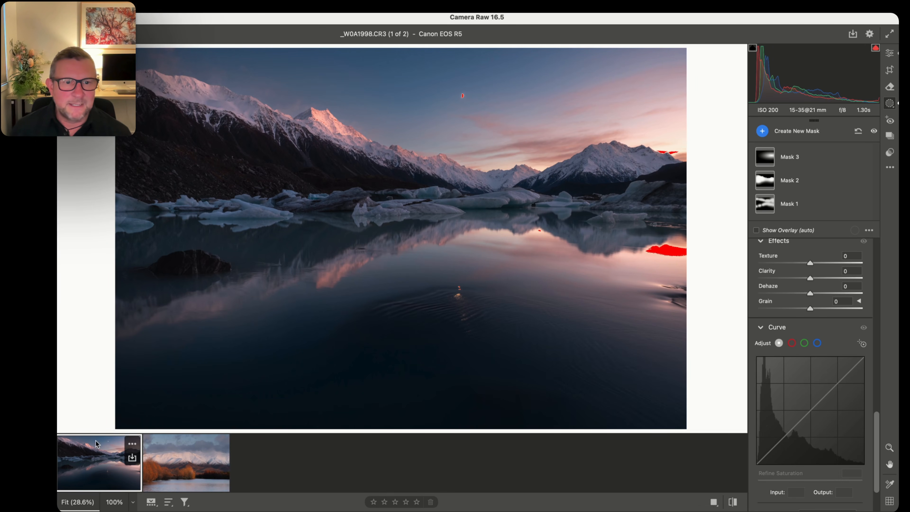
Step: Switch to the second photo, _W0A2113.CR3
left_click(189, 477)
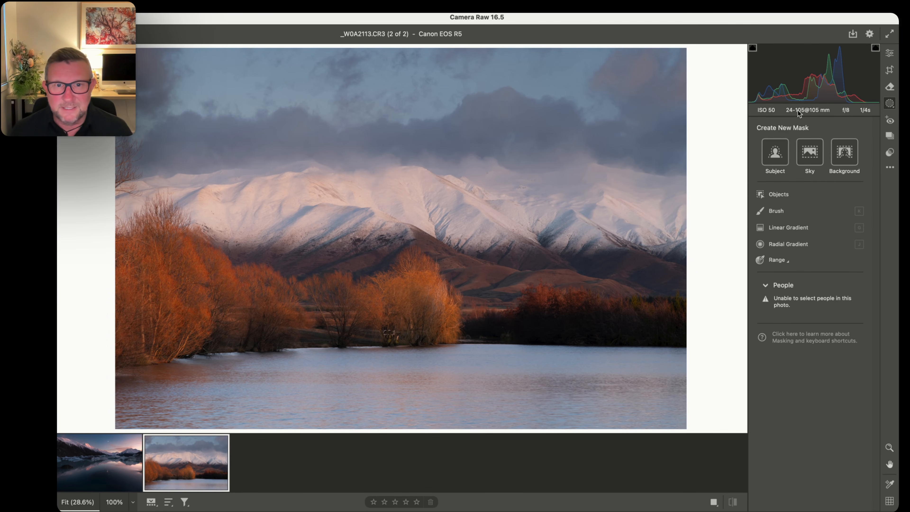
Step: Create a linear gradient mask that darkens upward from below the photo, fading out across the lower trees above the lake
key("super+minus")
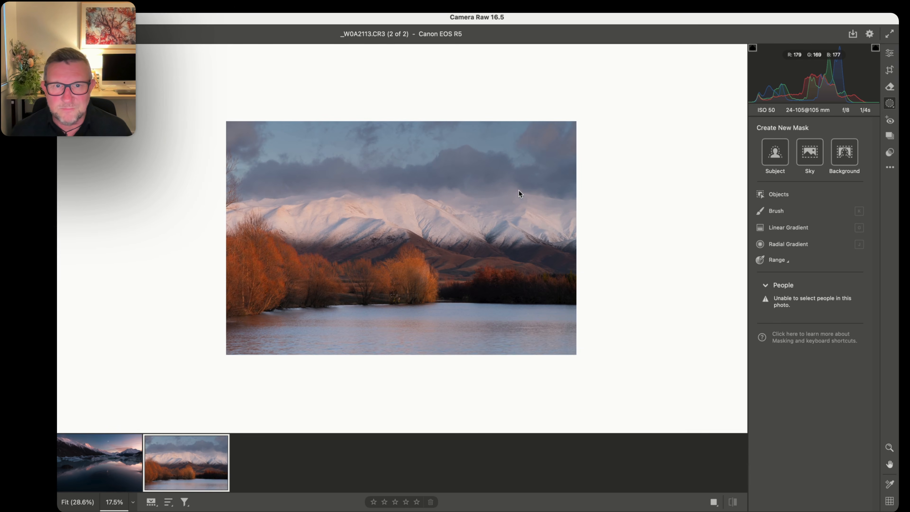
left_click_drag(514, 202, 526, 158)
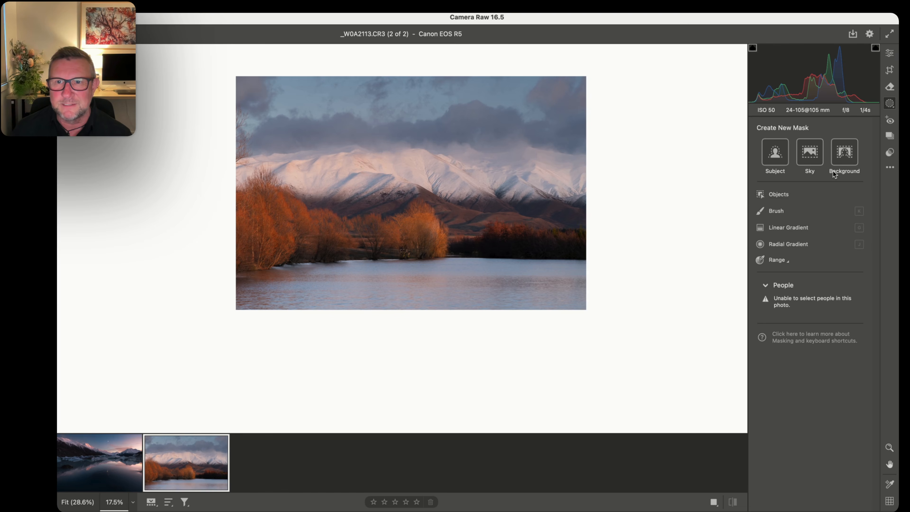
left_click(791, 227)
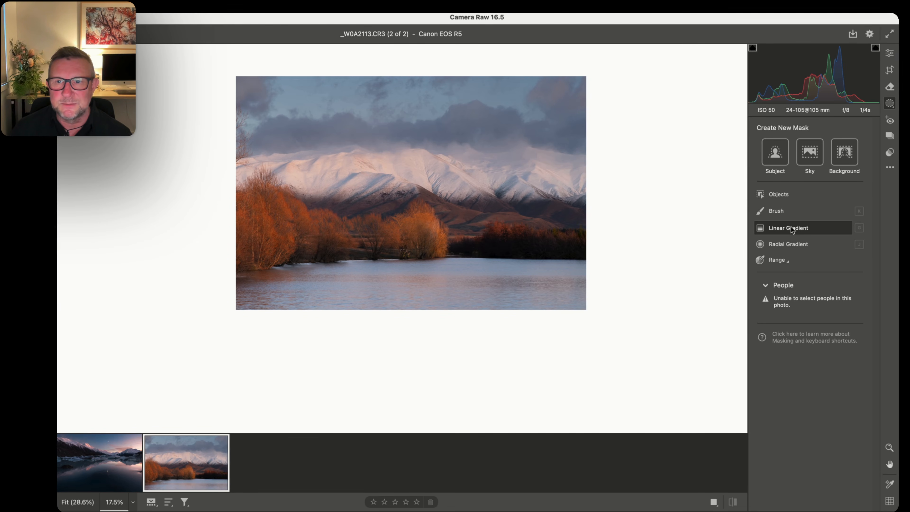
left_click_drag(430, 363, 421, 301)
left_click_drag(429, 257, 430, 238)
left_click_drag(429, 363, 429, 389)
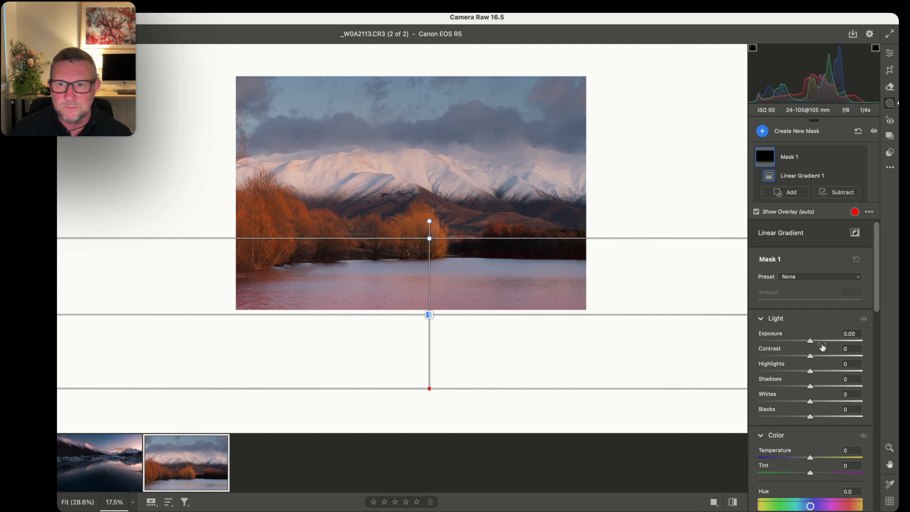
Step: Set the lake gradient mask's exposure to -2.70 and compare the result with the default settings
left_click_drag(811, 341, 775, 341)
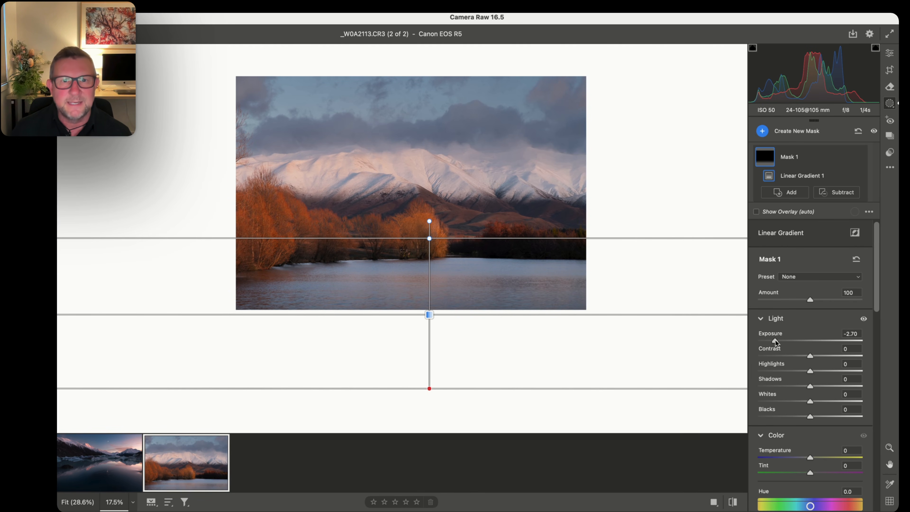
left_click(71, 502)
left_click(733, 503)
left_click(733, 503)
left_click(734, 503)
left_click(733, 503)
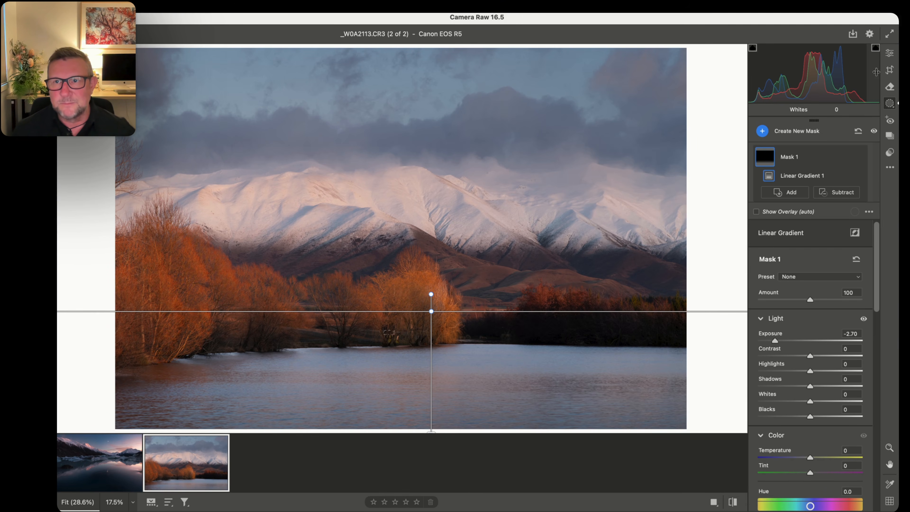
Step: Apply automatic values to the photo's global Highlights and Shadows, giving -37 and +65
left_click(893, 52)
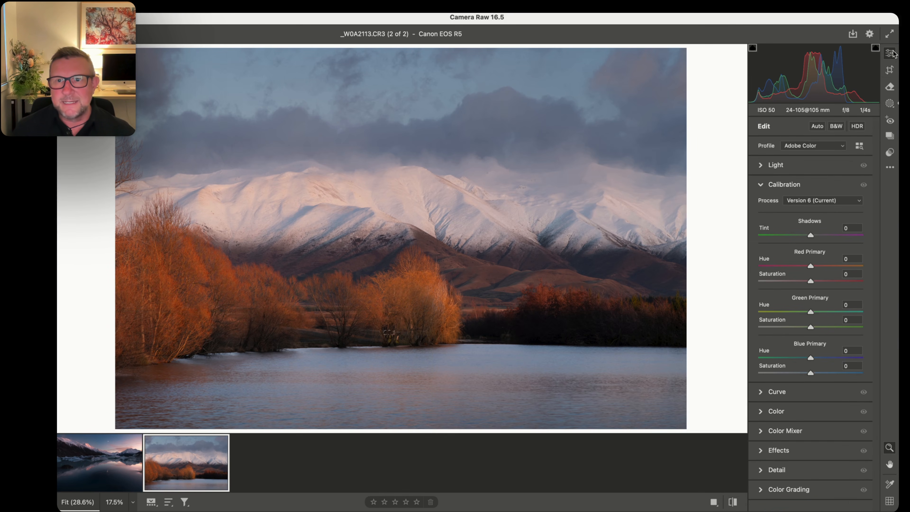
left_click(770, 166)
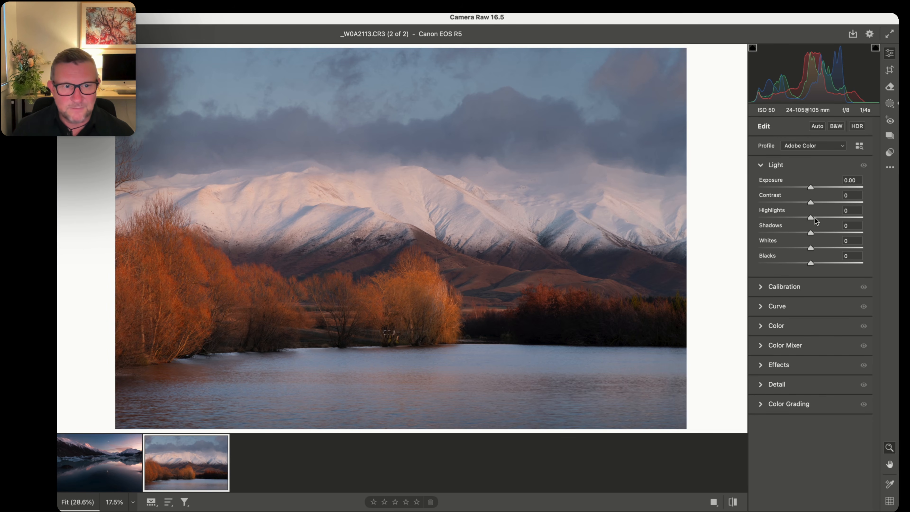
key("shift")
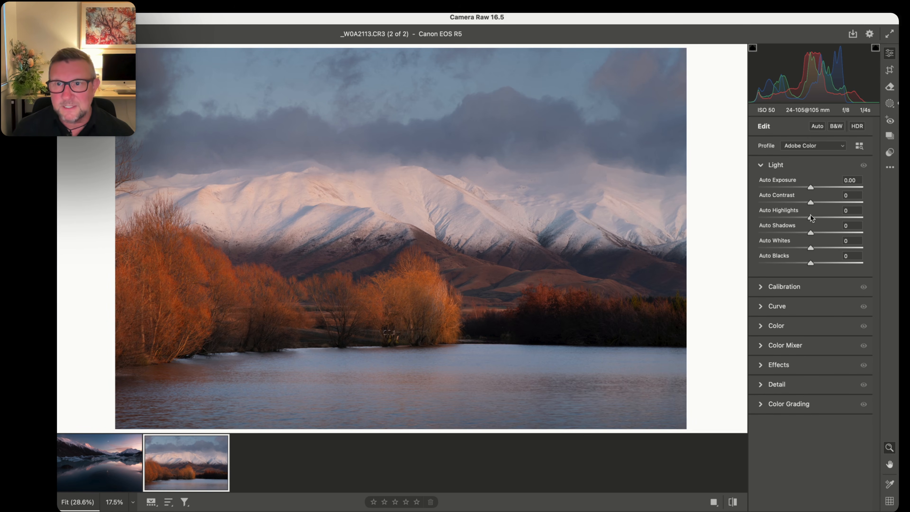
double_click(811, 218, "shift")
key("shift")
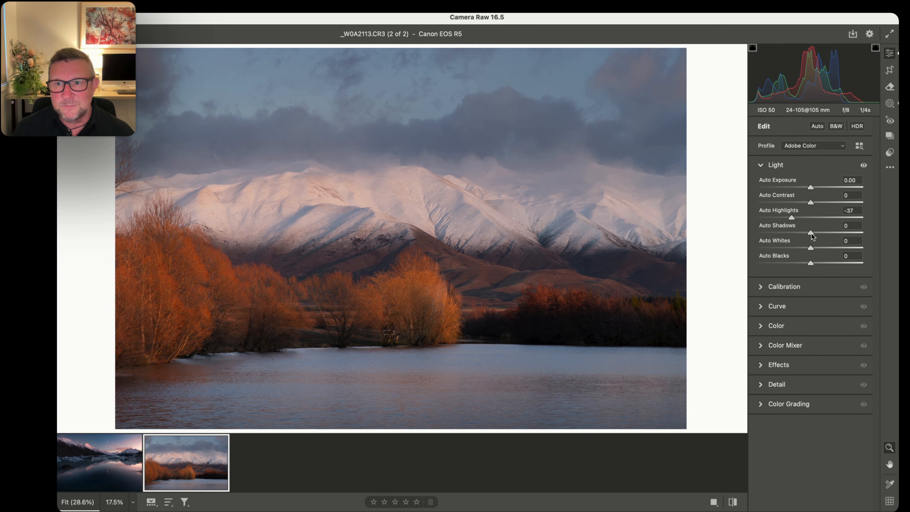
double_click(812, 234, "shift")
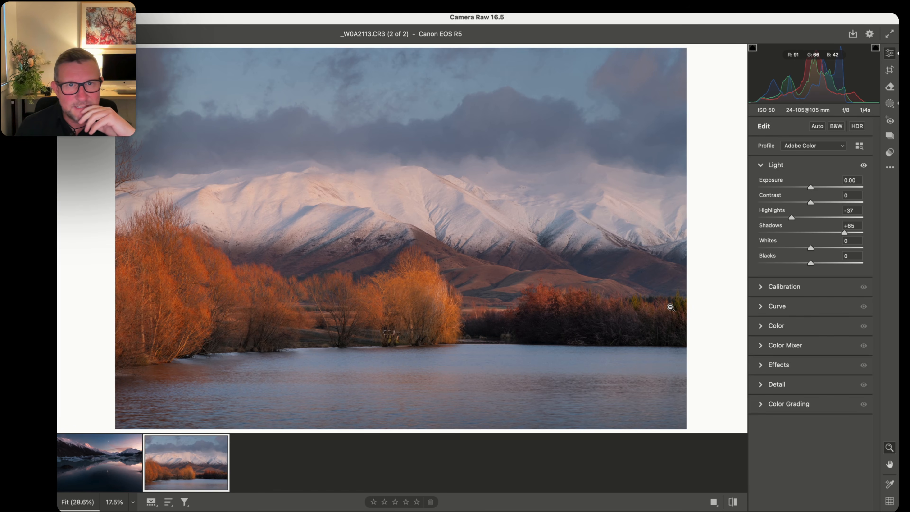
Step: Calibrate the photo with Blue Primary Hue at -20 and Green Primary Hue at +20, keeping Blue Primary Saturation at 0
left_click(783, 288)
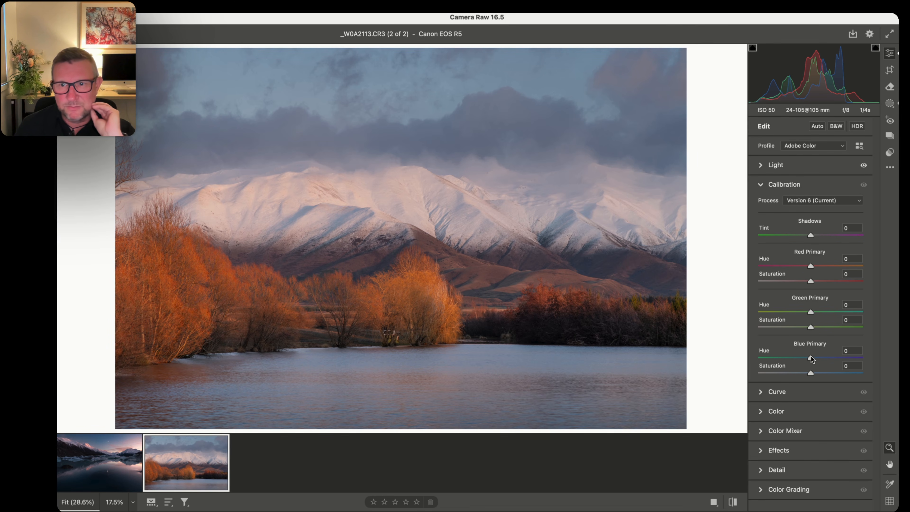
left_click_drag(812, 359, 797, 360)
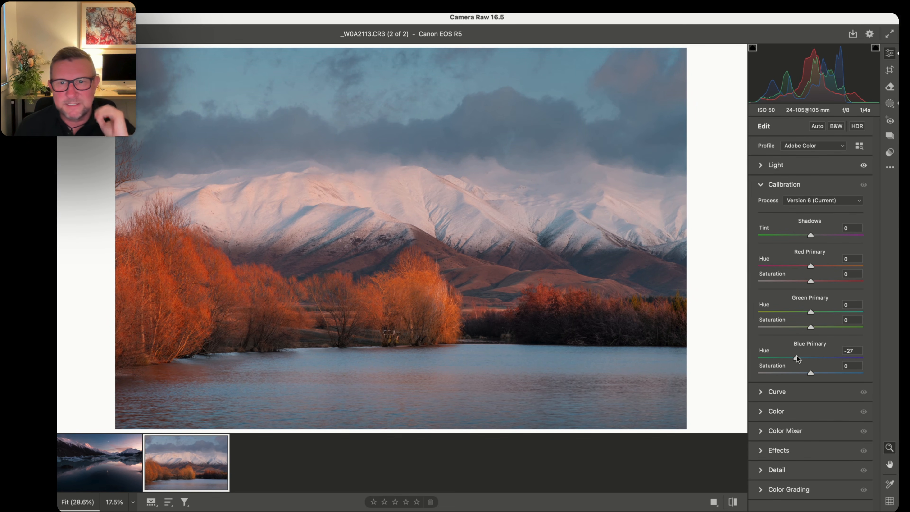
left_click_drag(798, 359, 802, 358)
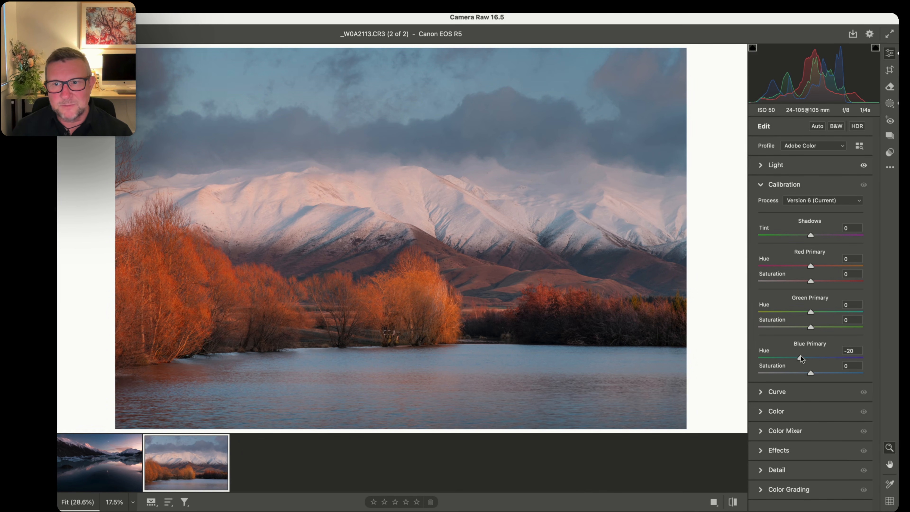
mouse_move(811, 312)
left_mouse_down()
mouse_move(828, 314)
mouse_move(779, 314)
mouse_move(821, 315)
left_mouse_up()
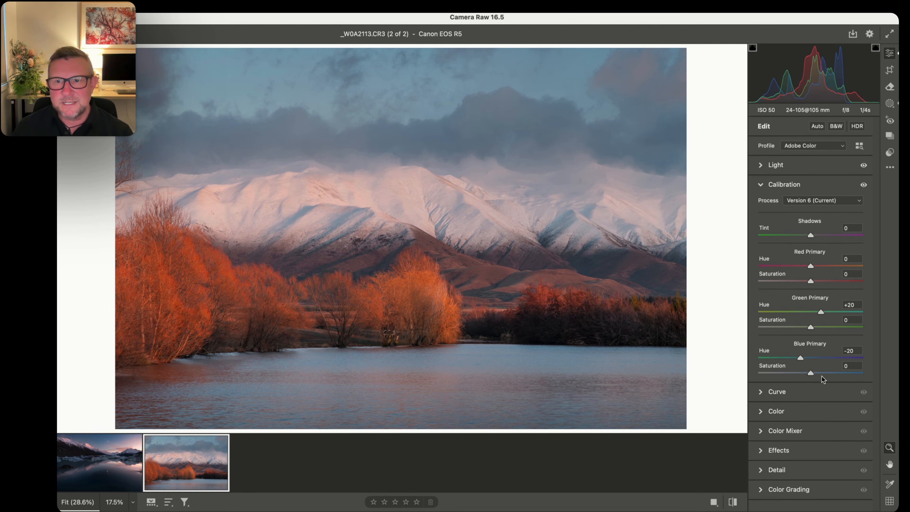
mouse_move(810, 374)
left_mouse_down()
mouse_move(845, 373)
mouse_move(789, 375)
mouse_move(815, 375)
left_mouse_up()
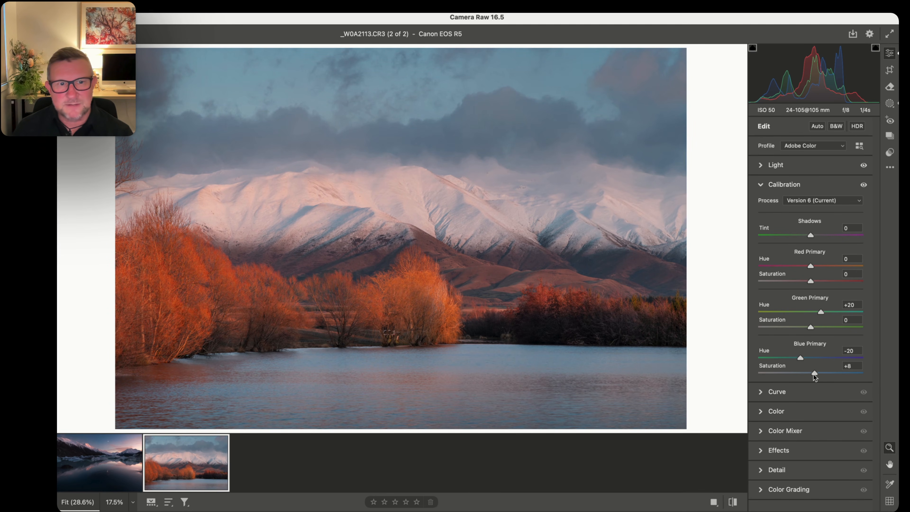
double_click(815, 374)
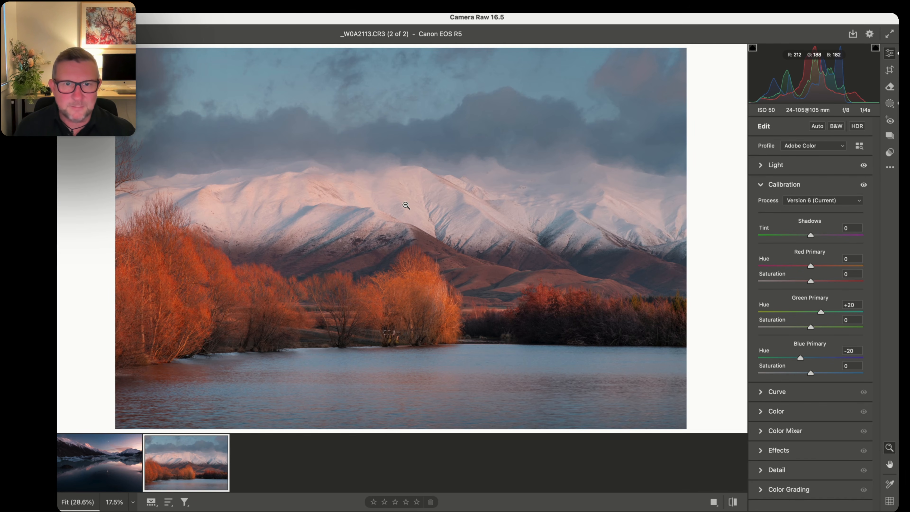
Step: Set the global Whites to +21 while checking the snowy mountain up close, and compare the edit with the default settings
scroll(406, 206, "up", 5)
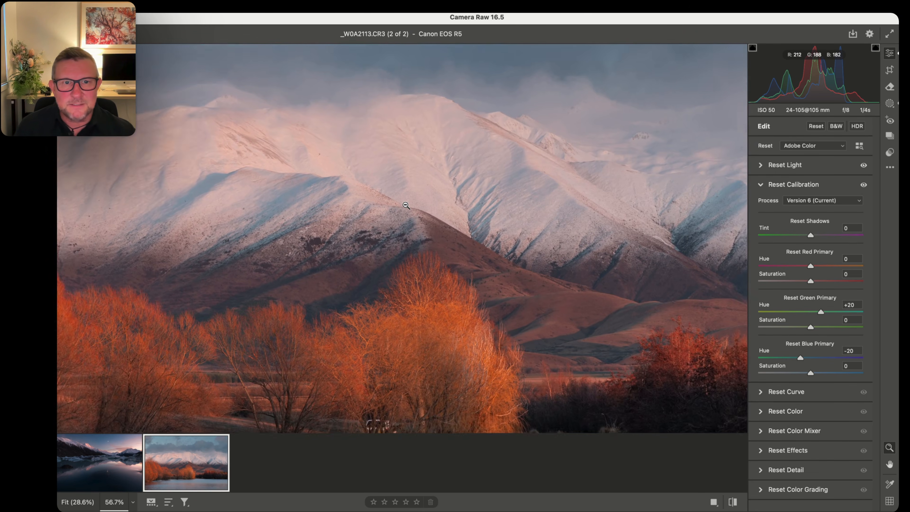
scroll(406, 205, "up", 2)
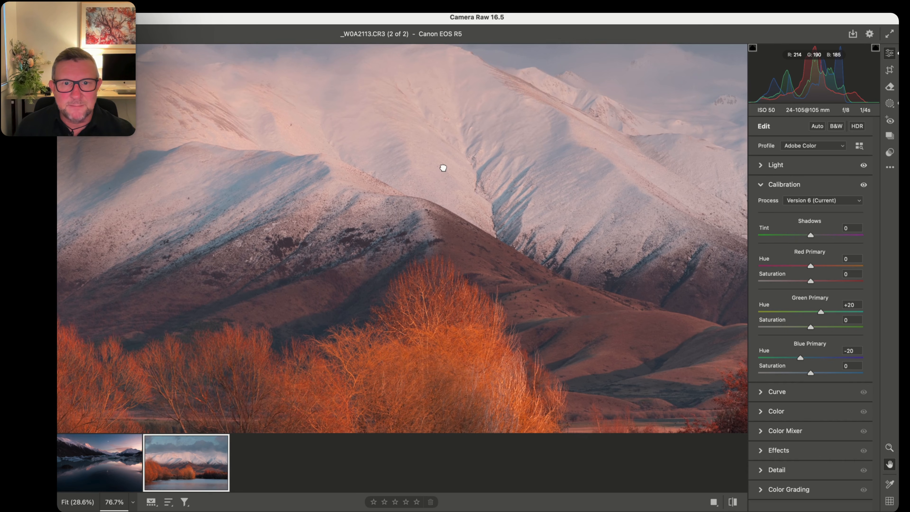
left_click_drag(443, 168, 440, 268)
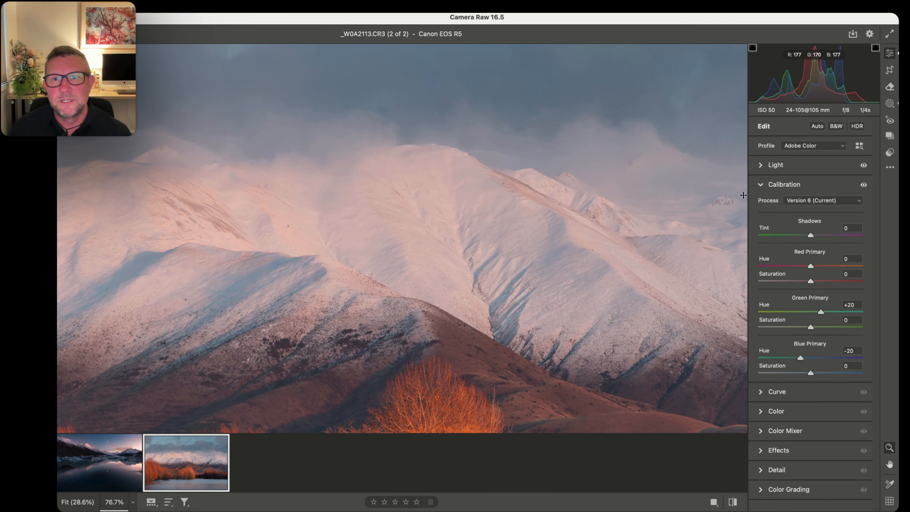
left_click(778, 165)
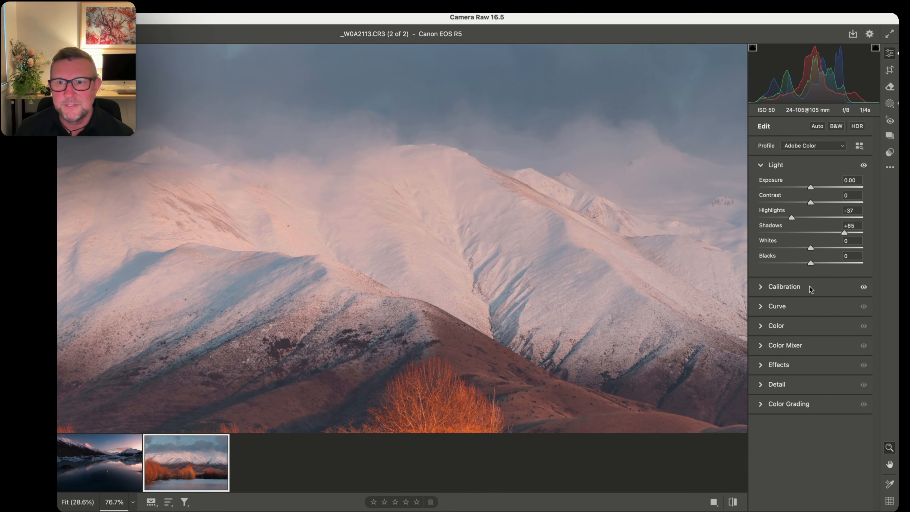
left_click_drag(810, 249, 823, 250)
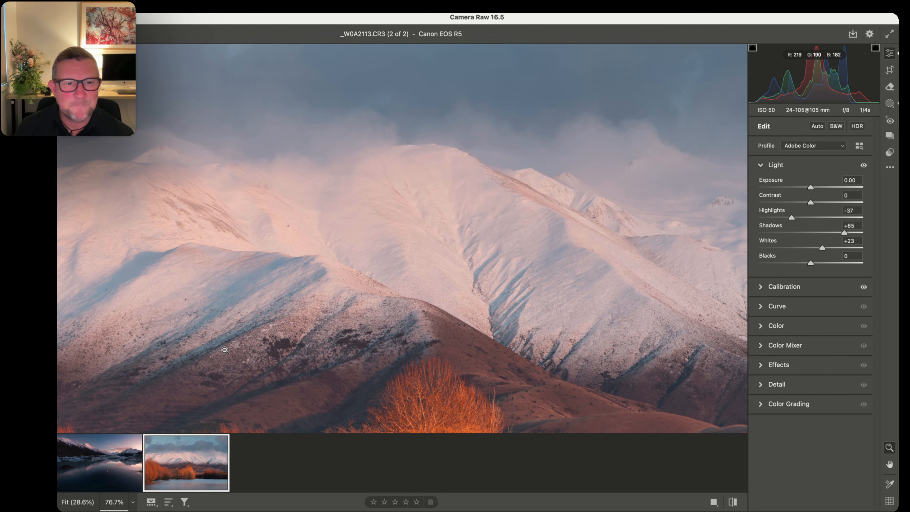
left_click(77, 501)
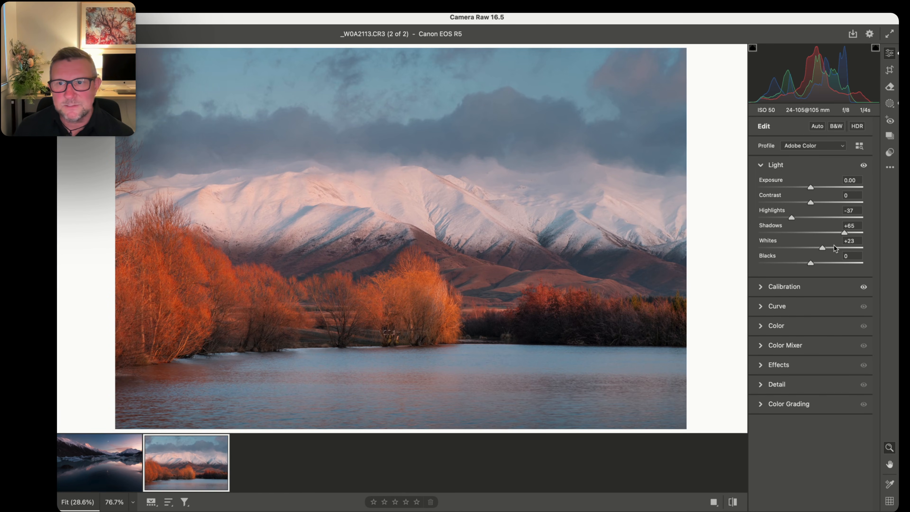
mouse_move(823, 248)
left_mouse_down()
mouse_move(810, 247)
mouse_move(838, 245)
mouse_move(823, 247)
left_mouse_up()
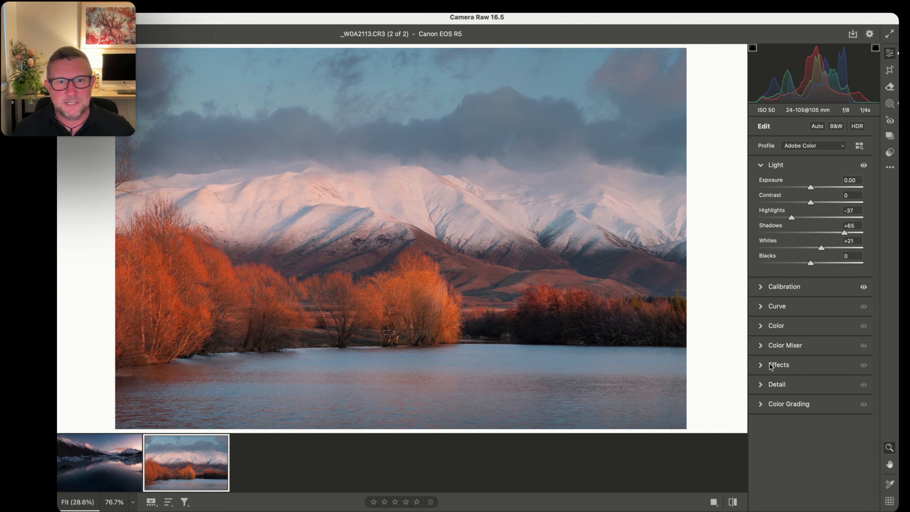
left_click(733, 502)
left_click(733, 502)
left_click(732, 502)
left_click(733, 502)
left_click(733, 502)
left_click(732, 502)
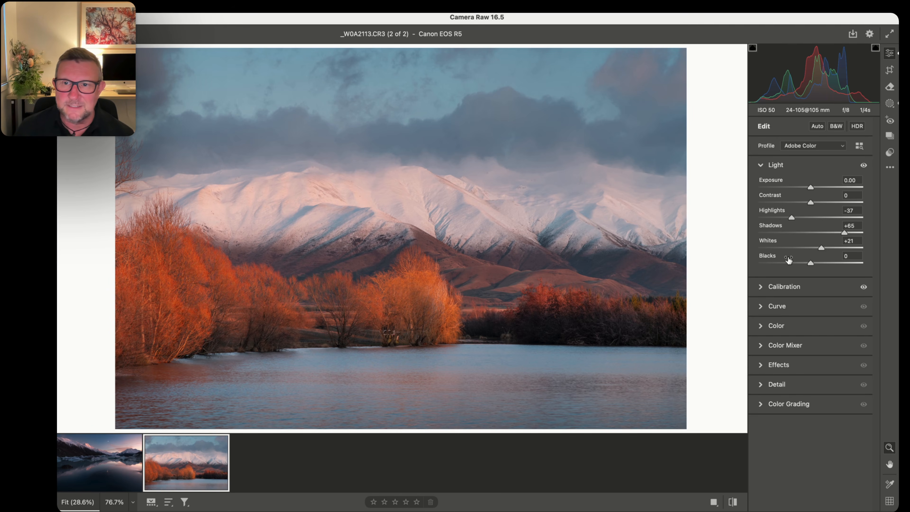
Step: Try an S-curve with a highlight point at input 190, output 209 and a lowered shadow point, and remove both points
left_click(773, 306)
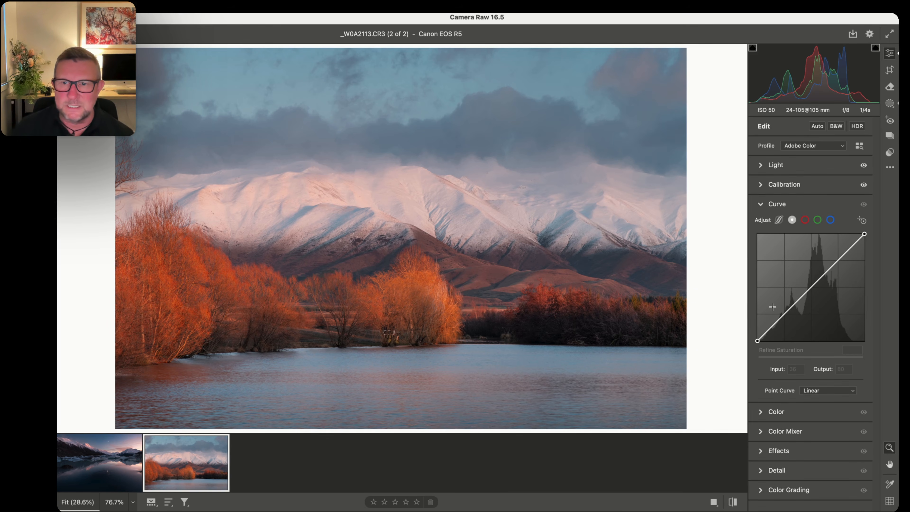
left_click_drag(837, 262, 838, 253)
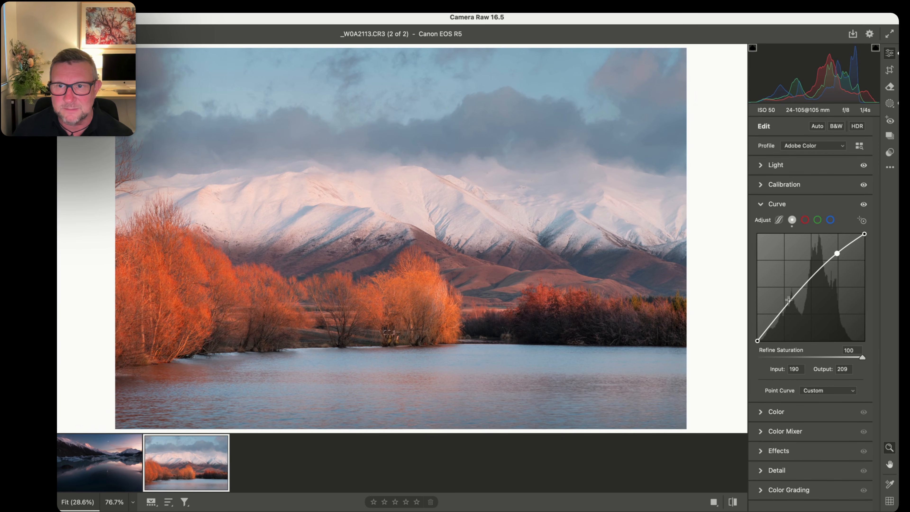
left_click_drag(787, 308, 787, 313)
left_click(863, 205)
left_click(864, 204)
left_click(863, 204)
left_click(863, 204)
left_click(863, 204)
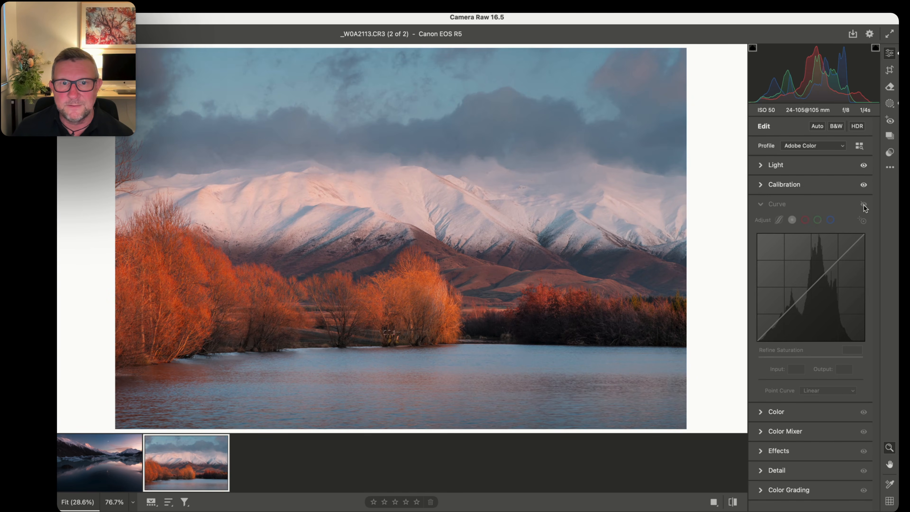
left_click(863, 205)
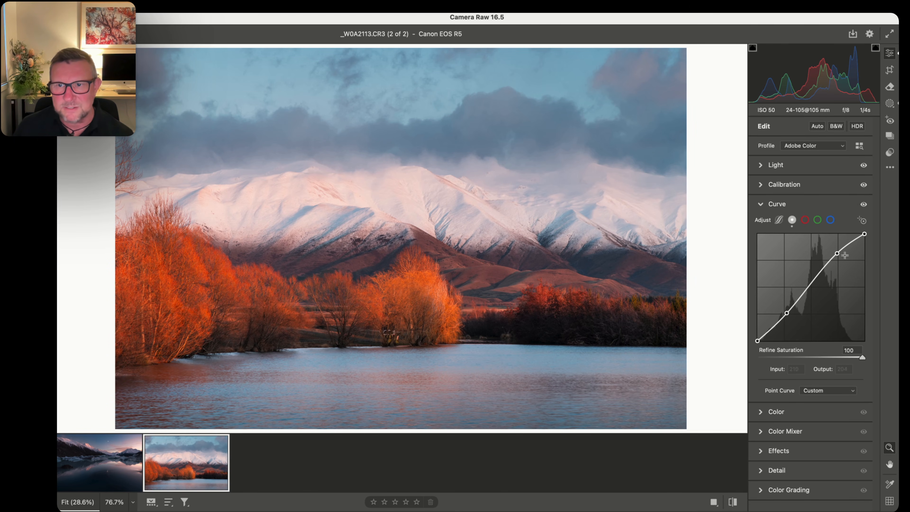
double_click(838, 253)
double_click(787, 313)
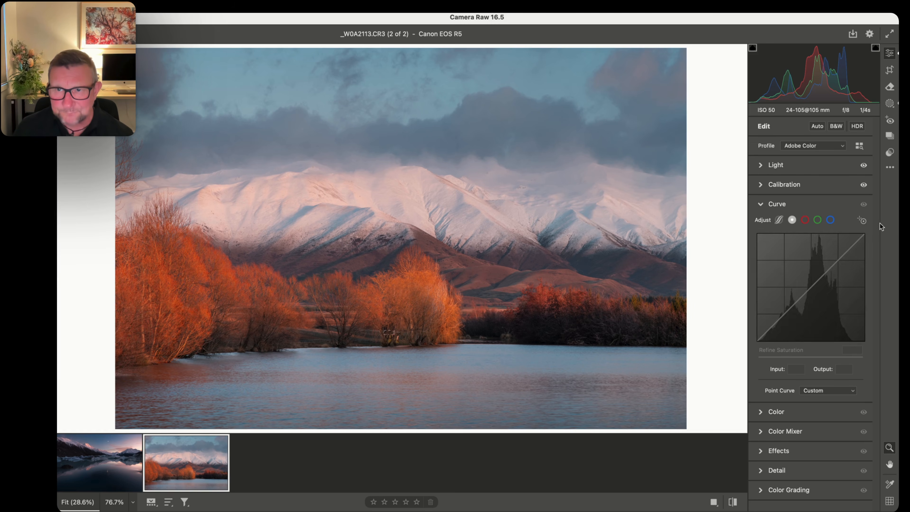
Step: Sample the snowy slope and a darker tone for the curve, setting the points to input 197, output 205 and input 84, output 74
left_click(863, 221)
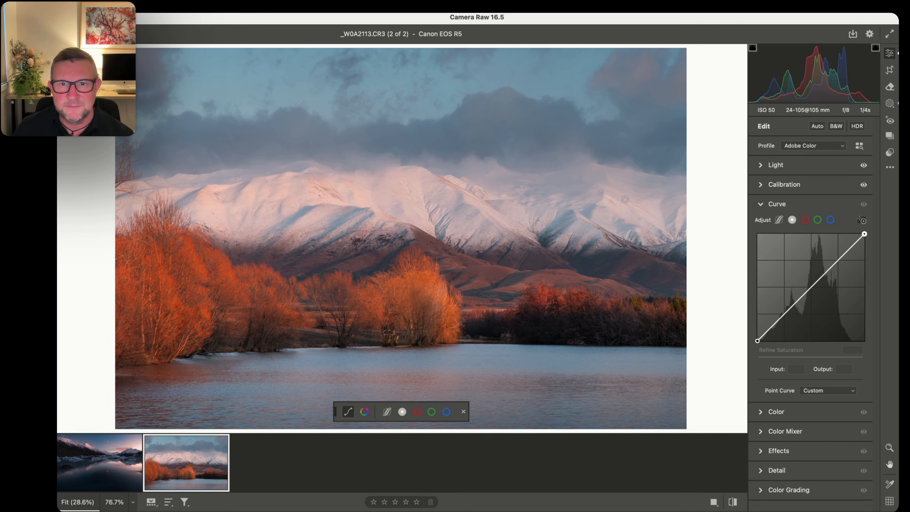
left_click(523, 215)
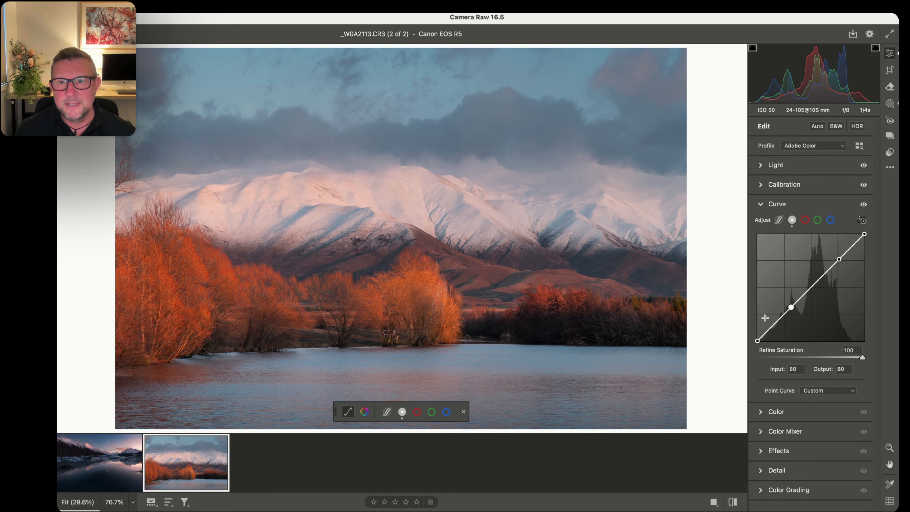
left_click(791, 307)
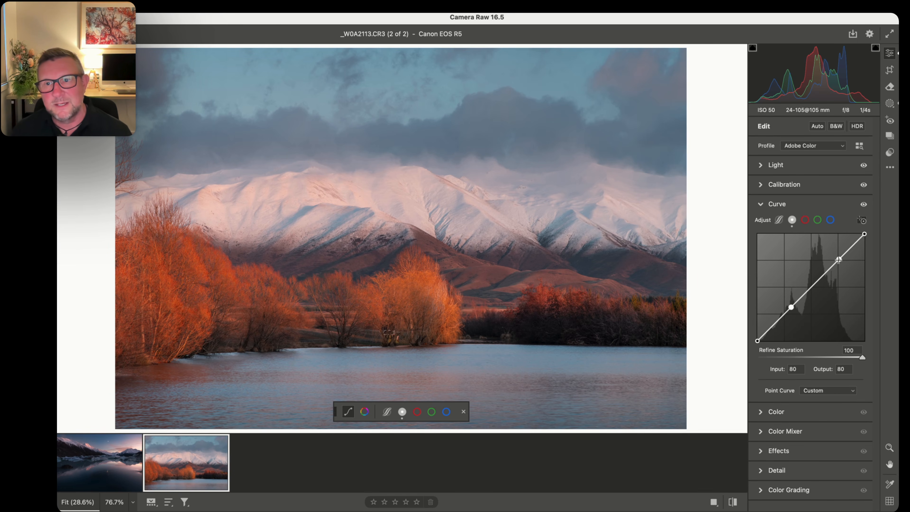
left_click_drag(839, 259, 840, 255)
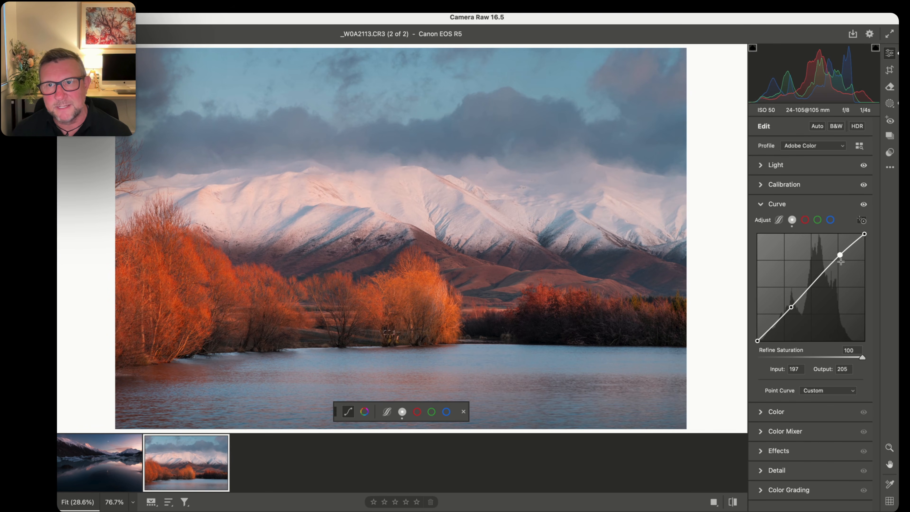
left_click_drag(792, 308, 793, 310)
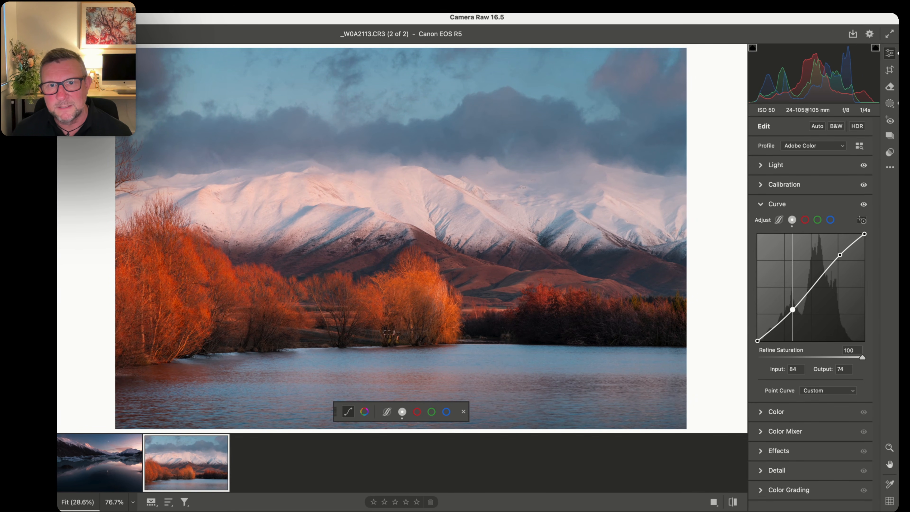
Step: Fine-tune the curve's highlight point to input 196, output 206, and compare the snowy mountain photo with and without the curve
left_click(840, 255)
left_click_drag(839, 255, 840, 254)
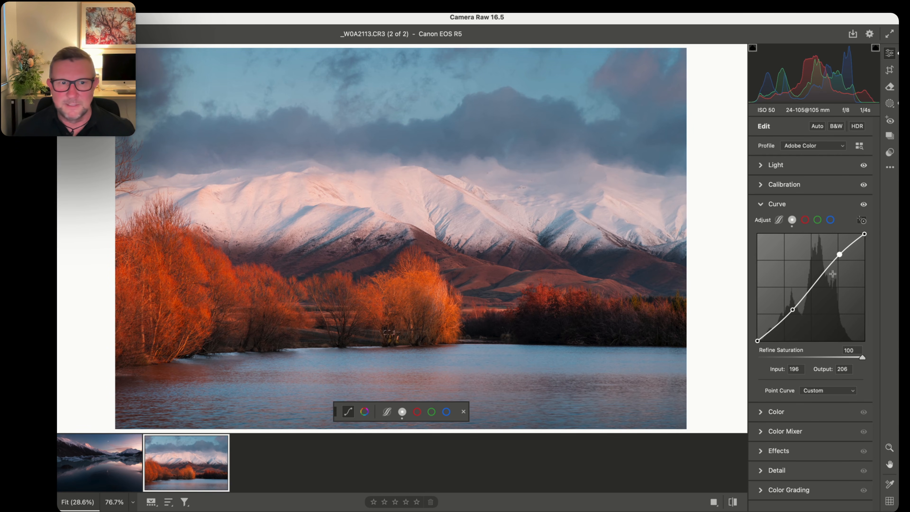
left_click(863, 204)
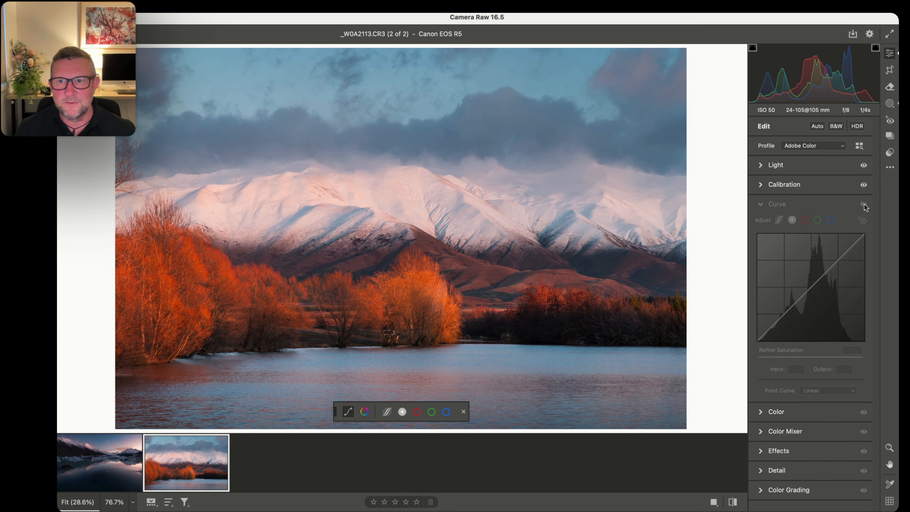
left_click(863, 205)
left_click(864, 205)
left_click(863, 205)
left_click(863, 205)
left_click(863, 205)
left_click(864, 205)
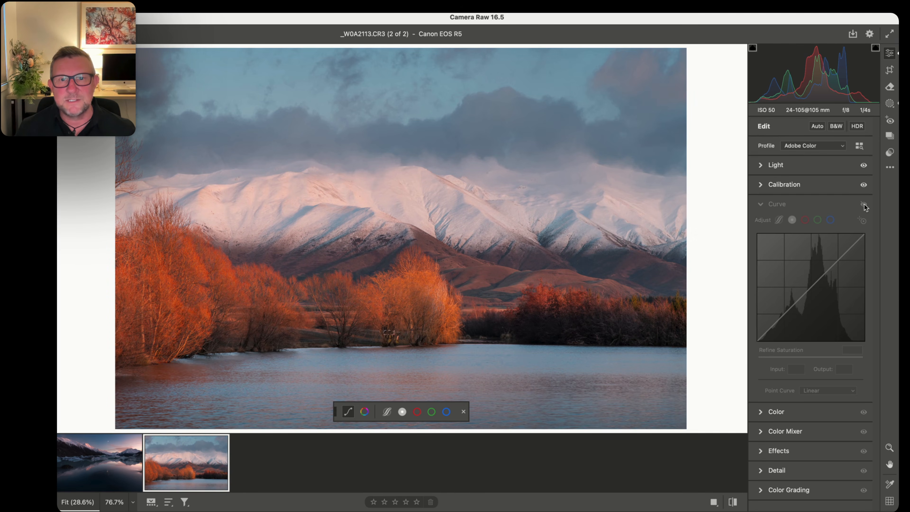
left_click(863, 204)
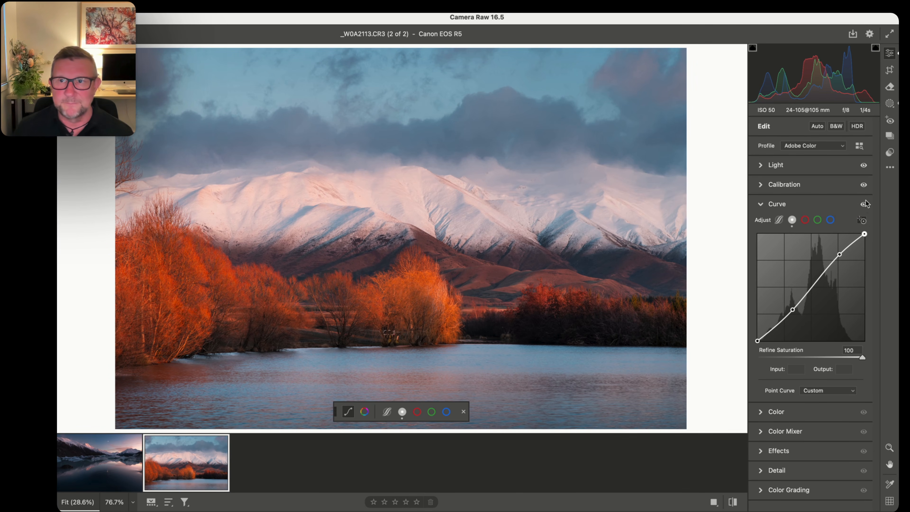
Step: Show the masks and compare the edits of the iceberg lake photo and the snowy mountain photo with their default settings
left_click(890, 103)
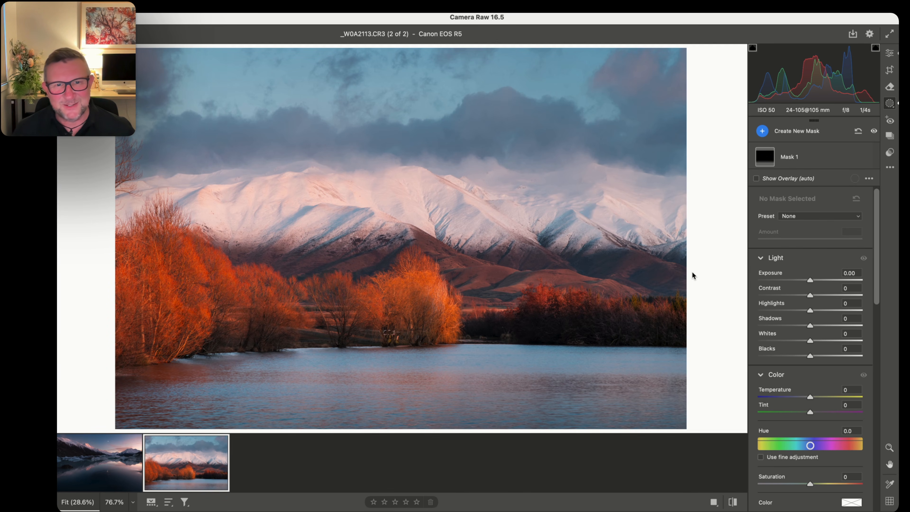
left_click(93, 481)
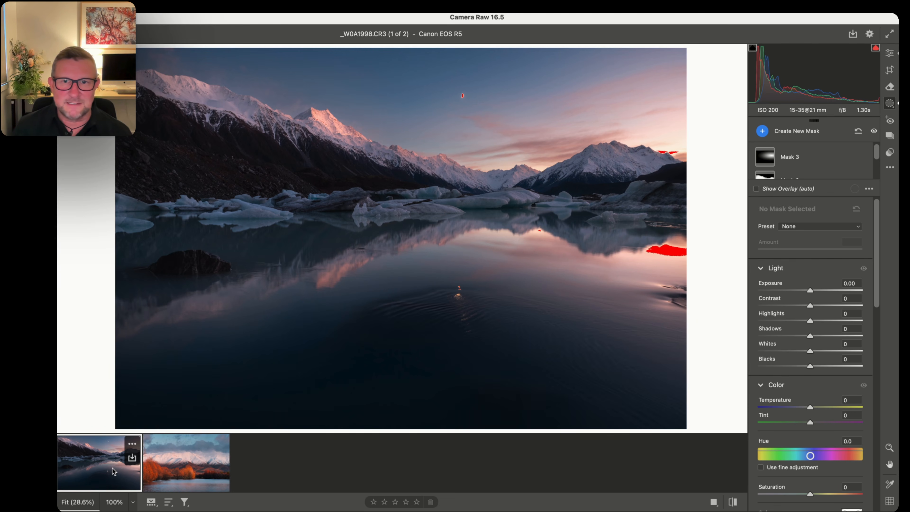
left_click(733, 502)
left_click(733, 502)
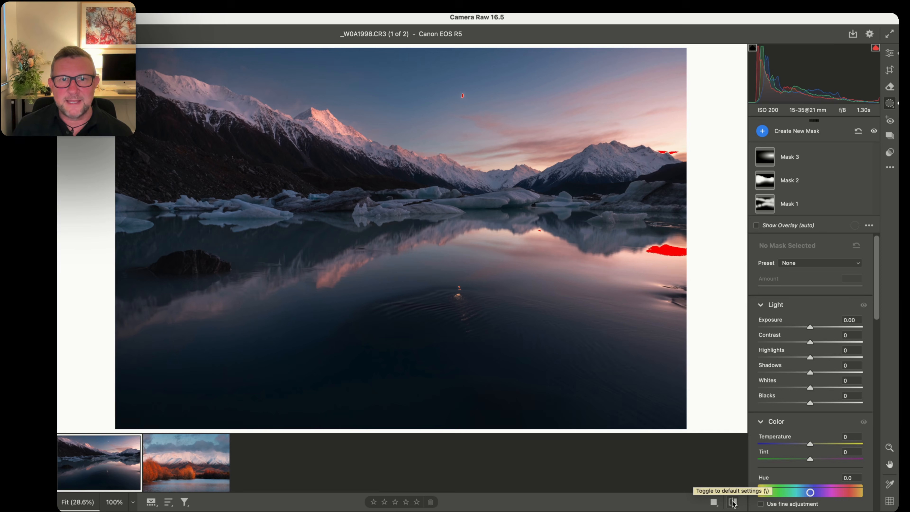
left_click(196, 468)
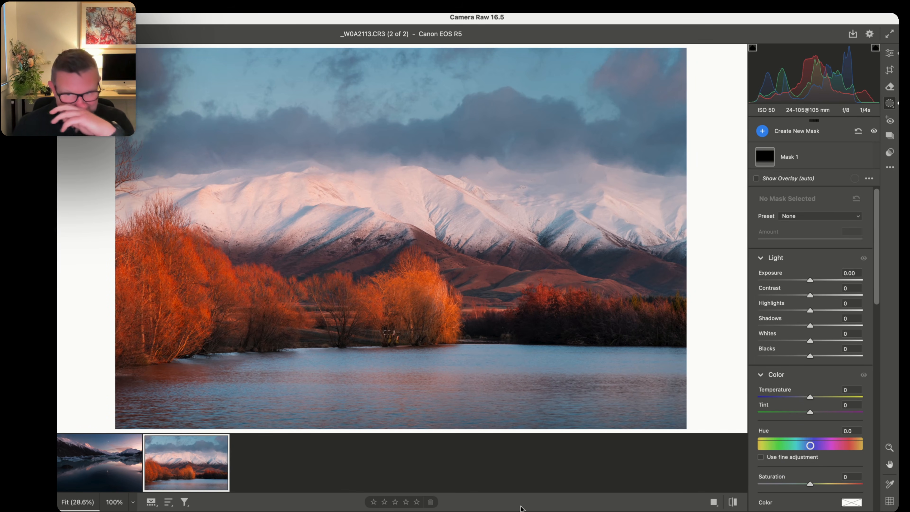
left_click(732, 502)
left_click(733, 502)
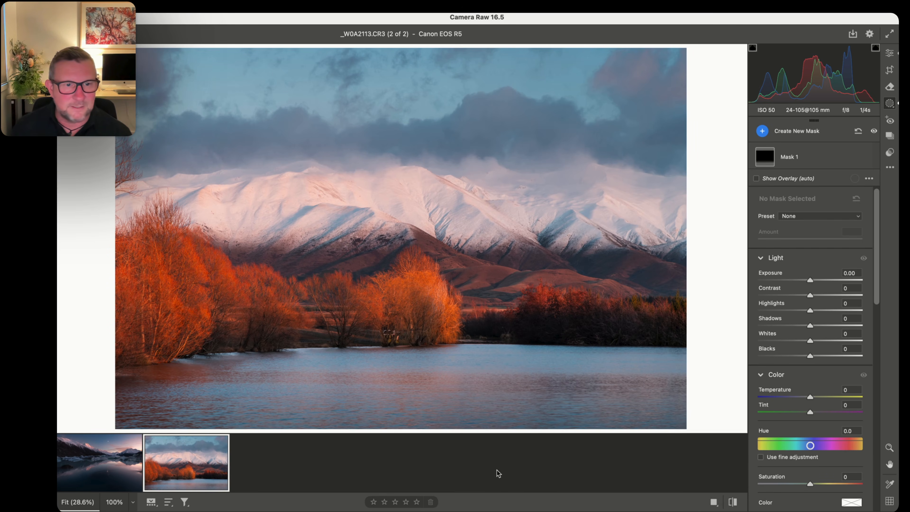
Step: Return to the iceberg lake photo, zoom in on the rocks at the water's right edge, and collapse its Curve settings
left_click(96, 467)
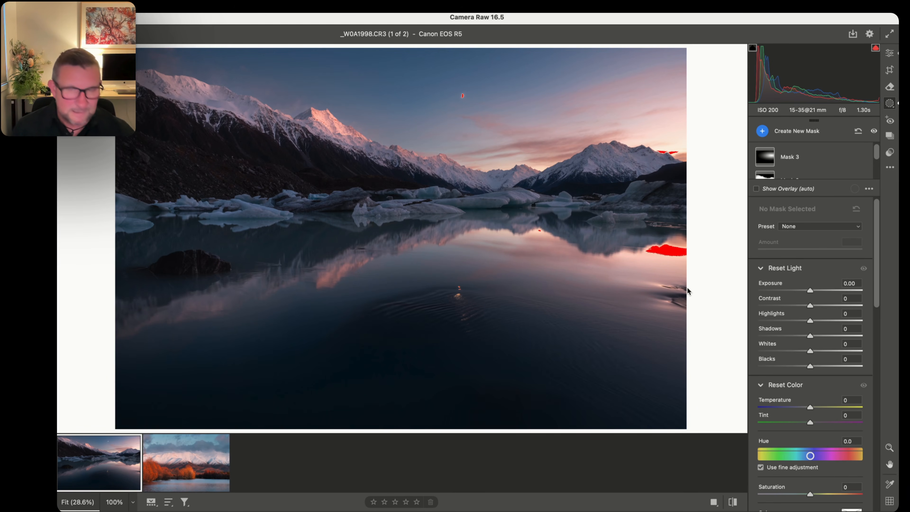
scroll(687, 288, "up", 3)
scroll(687, 289, "up", 1)
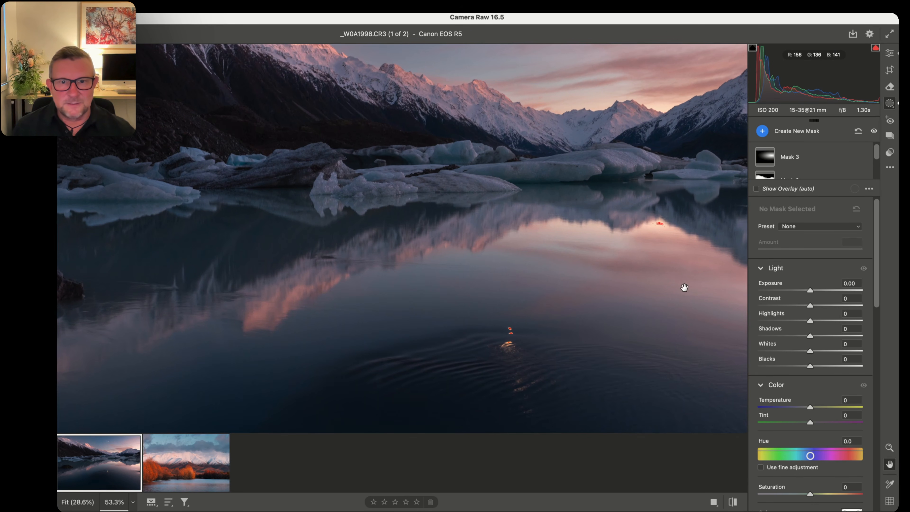
left_click_drag(683, 286, 341, 266)
left_click_drag(520, 324, 484, 249)
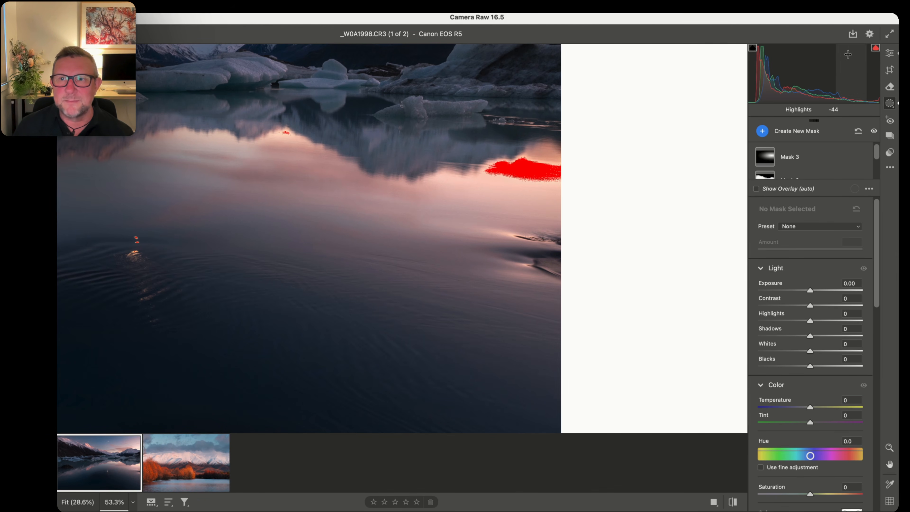
left_click(890, 53)
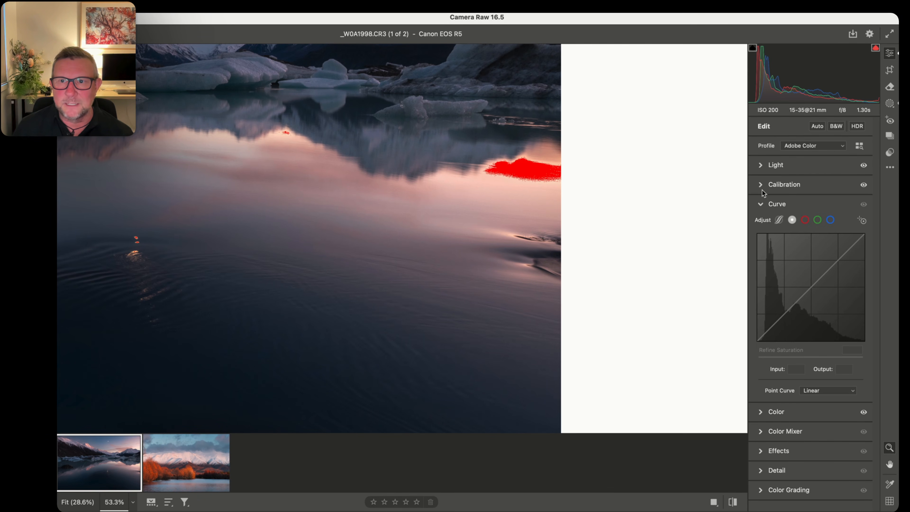
left_click(761, 204)
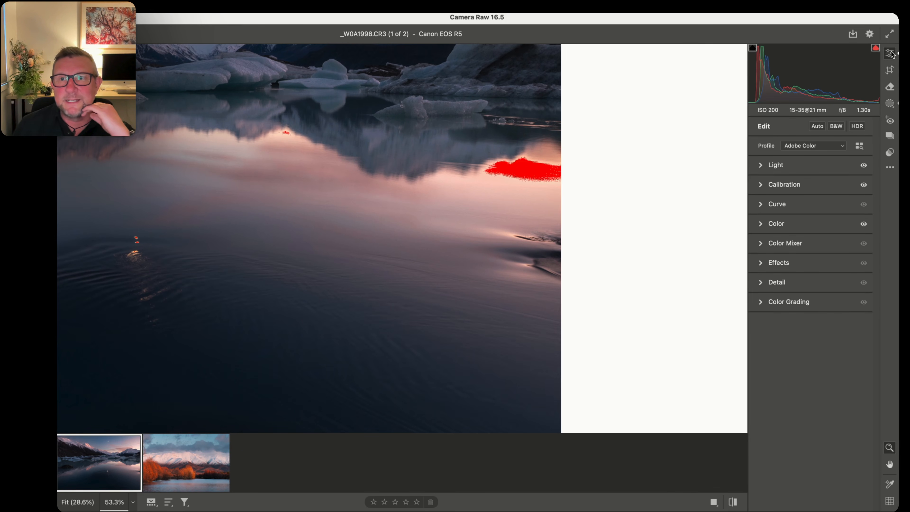
Step: Remove the dark rocks at the lake's right edge with the generative, object-aware Remove brush at size 22, and fit the whole photo in view
left_click(890, 89)
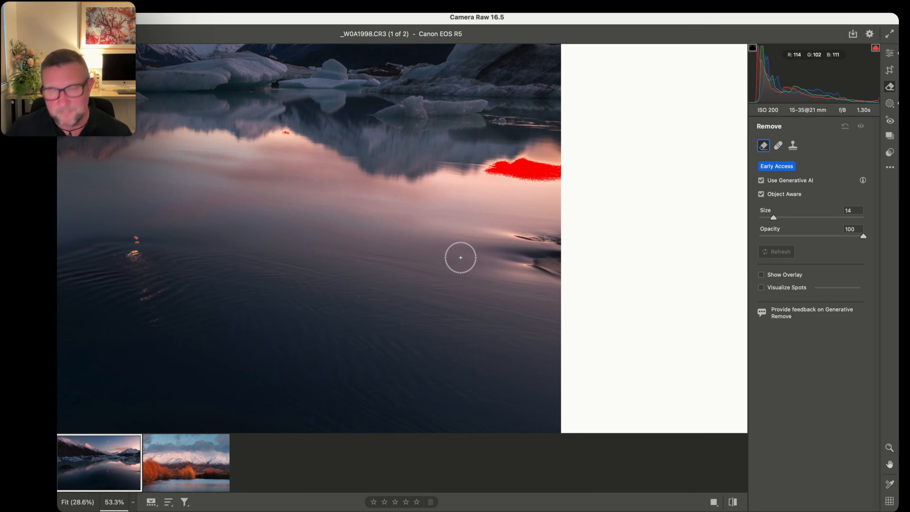
key("bracketright")
key("bracketright")
key("bracketright")
key("bracketright")
key("bracketright")
key("bracketright")
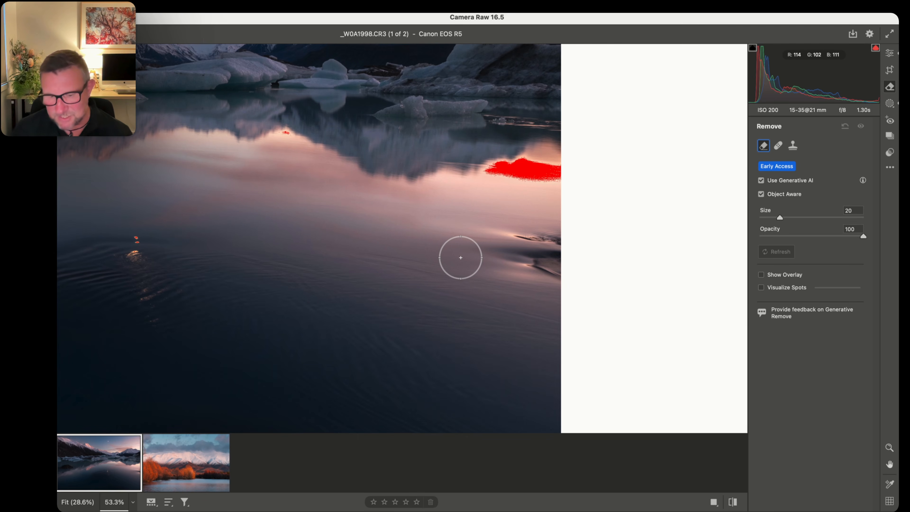
key("bracketright")
key("bracketright")
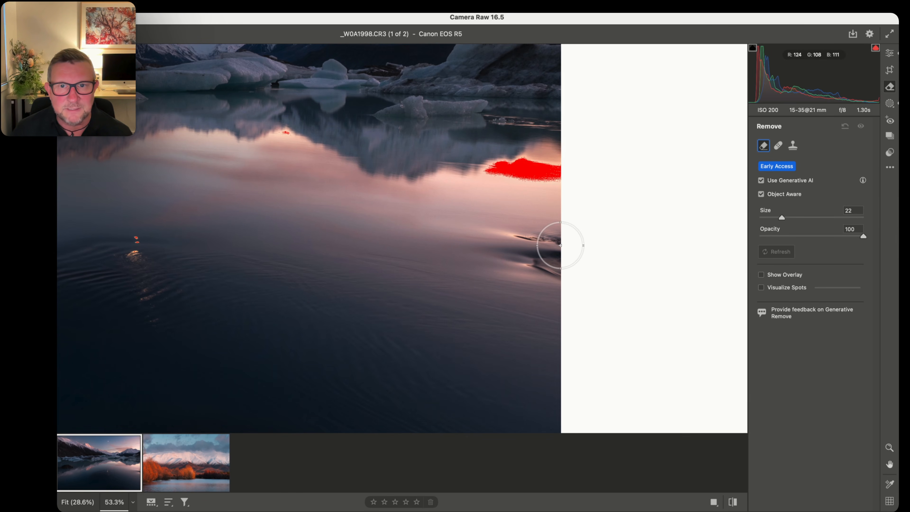
mouse_move(548, 244)
left_mouse_down()
mouse_move(502, 246)
mouse_move(579, 281)
mouse_move(504, 244)
mouse_move(665, 226)
left_mouse_up()
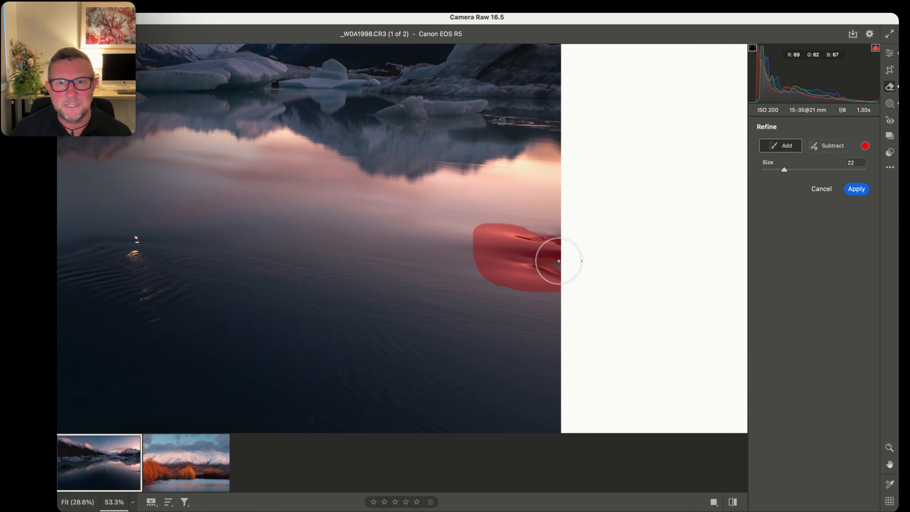
mouse_move(536, 249)
left_mouse_down()
mouse_move(577, 229)
mouse_move(492, 243)
left_mouse_up()
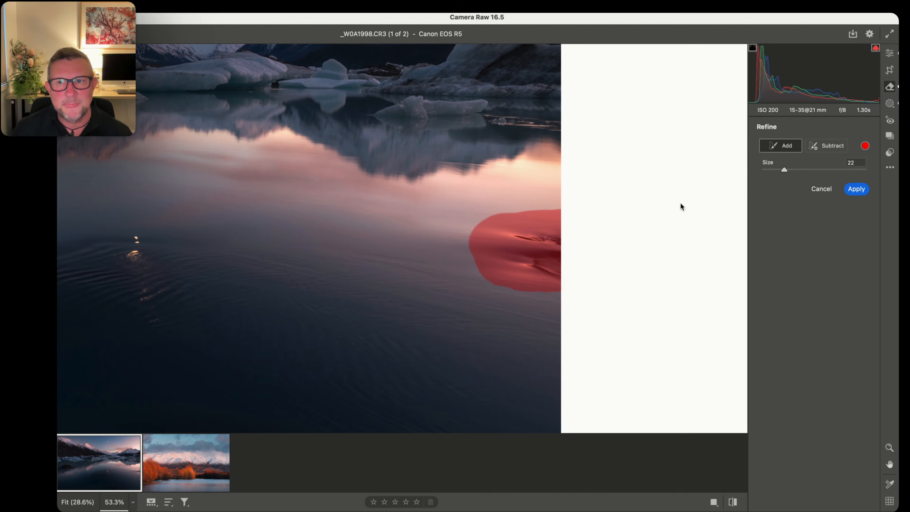
left_click(857, 189)
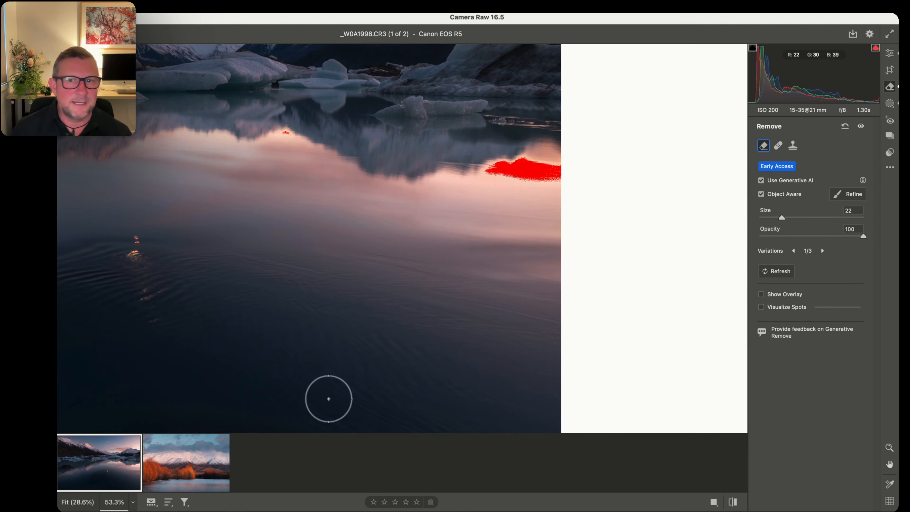
left_click(78, 502)
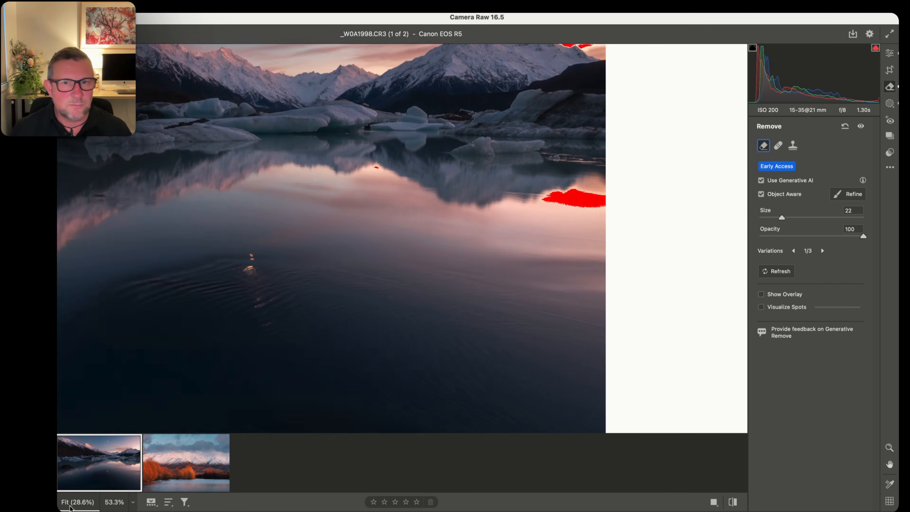